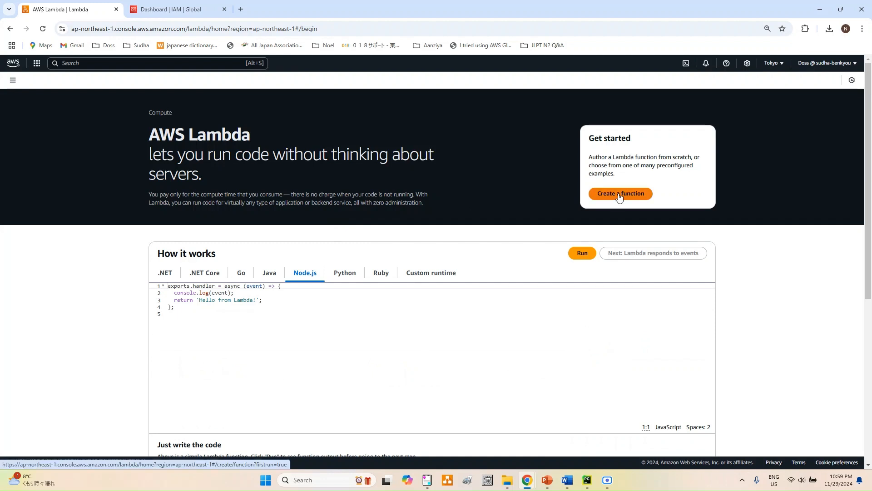
Step: Start a new Lambda function from scratch named customerapi-lambda with the Python 3.13 runtime
left_click(619, 194)
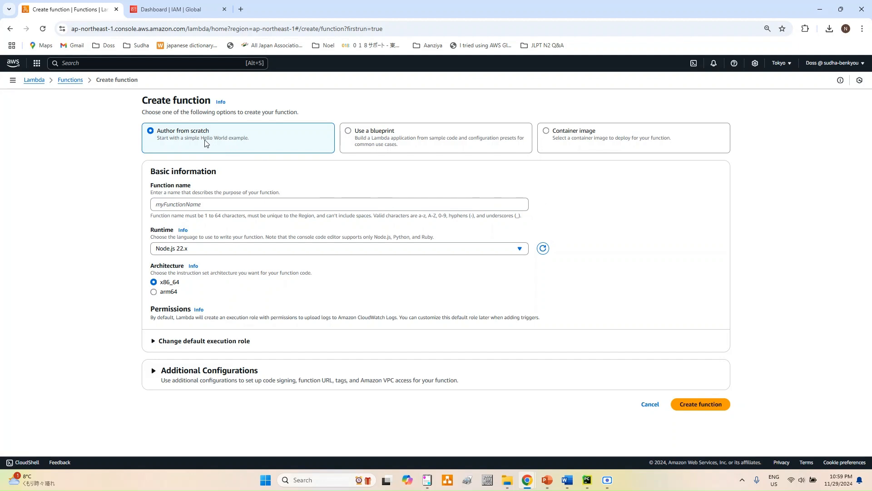
left_click(270, 205)
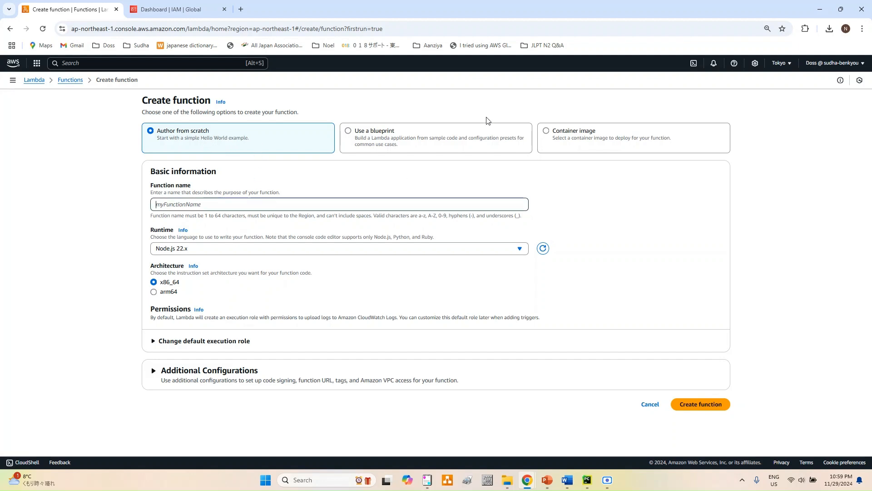
type("custome")
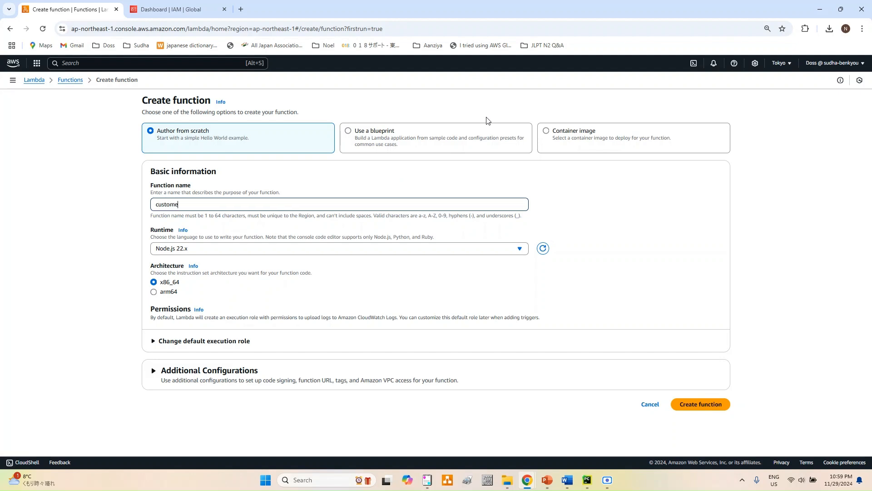
type("rapi-lambda")
left_click(472, 252)
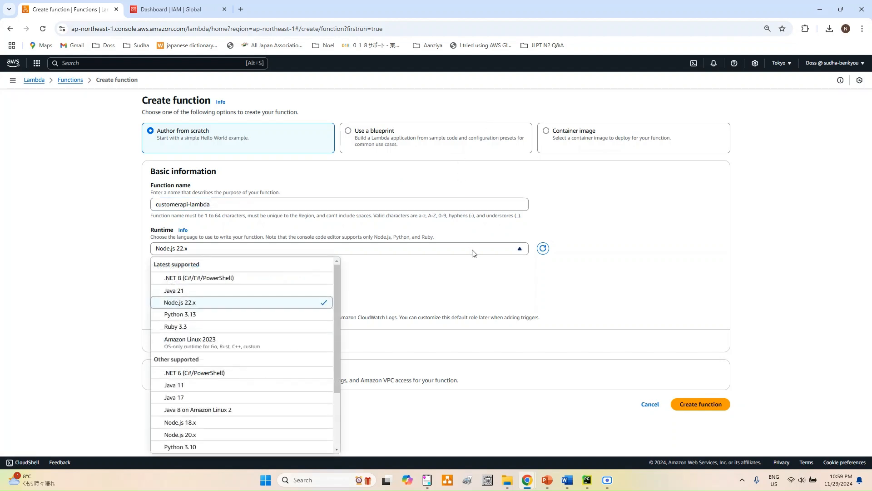
left_click(230, 315)
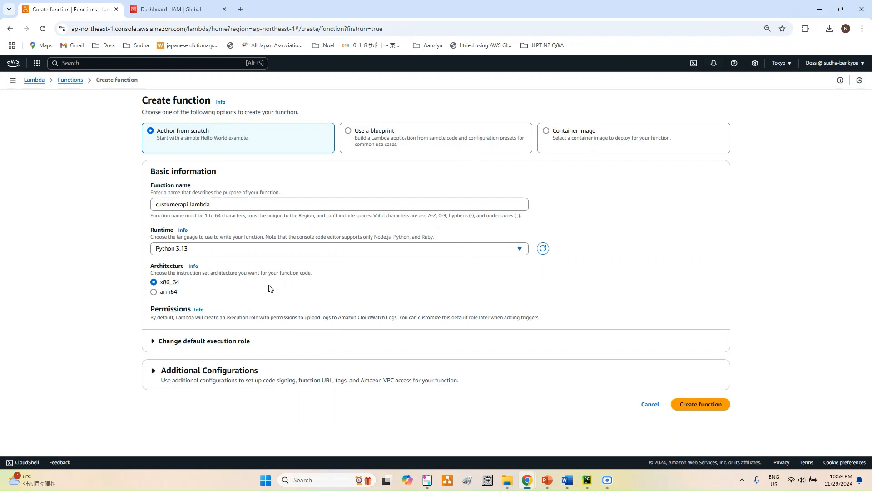
Step: Expand the execution role and additional configuration options, keep their defaults, and create the function
left_click(154, 344)
scroll(253, 303, "down", 1)
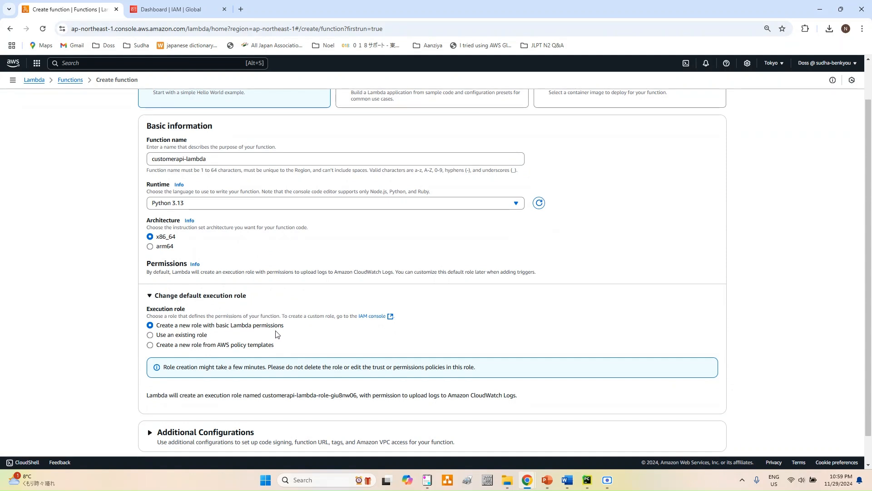
scroll(276, 334, "down", 1)
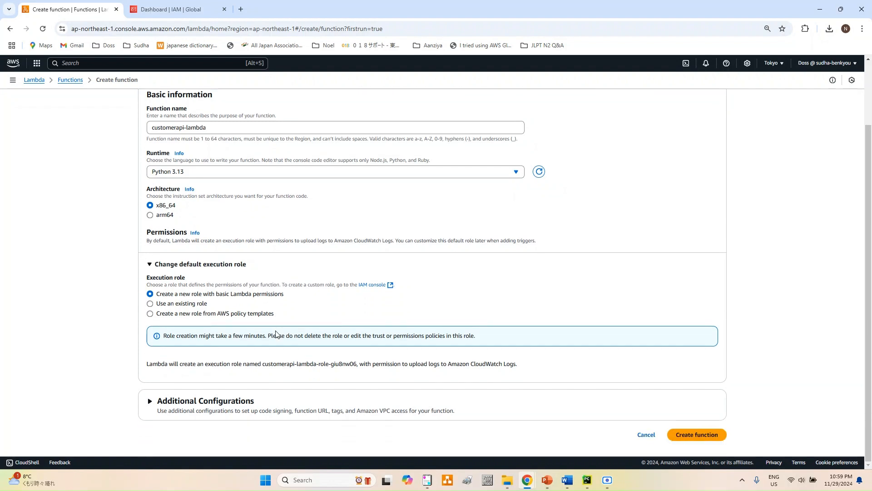
left_click(150, 402)
scroll(272, 355, "down", 1)
scroll(273, 355, "down", 3)
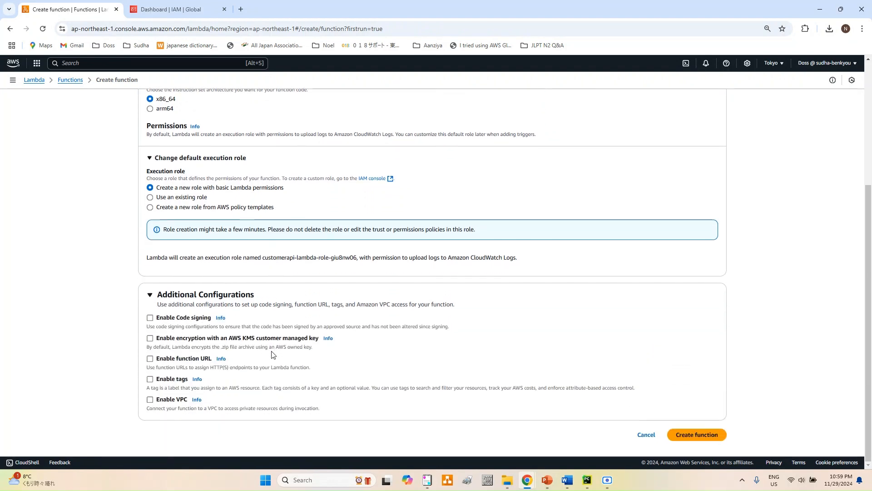
left_click(707, 440)
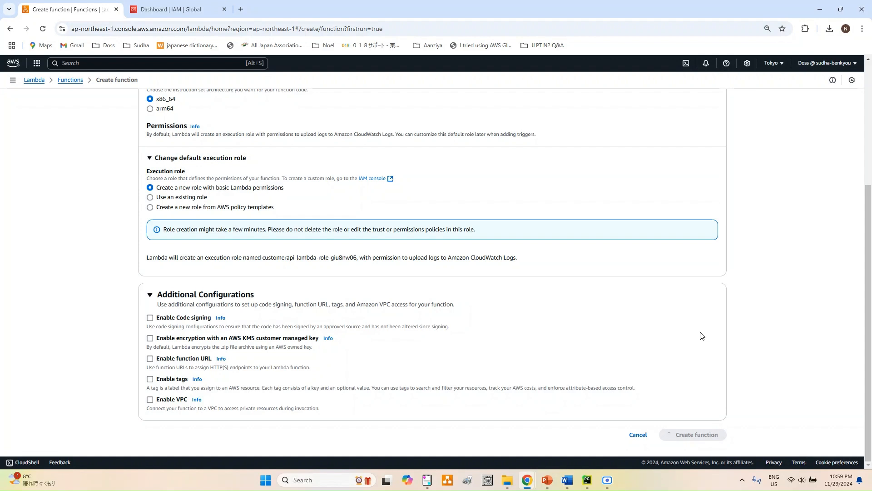
Step: Switch to PyCharm and copy the entire code of apigateway-lambda.py
left_click(585, 482)
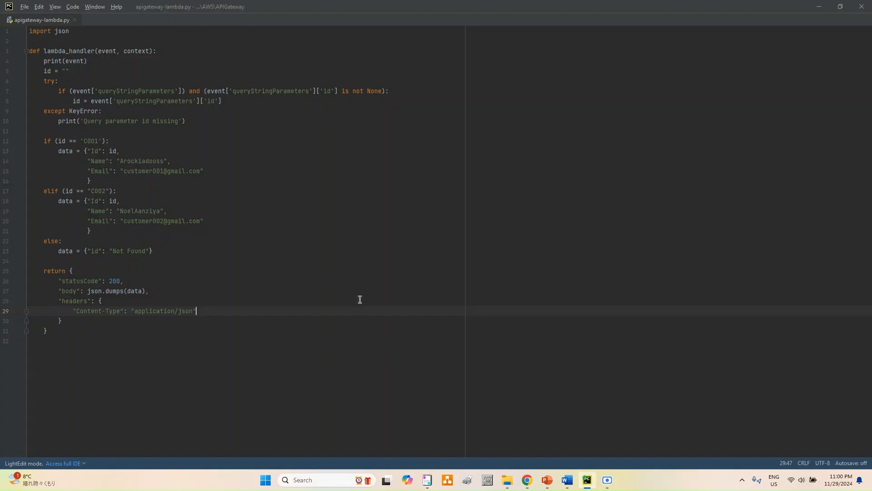
key("ctrl+a")
key("ctrl+c")
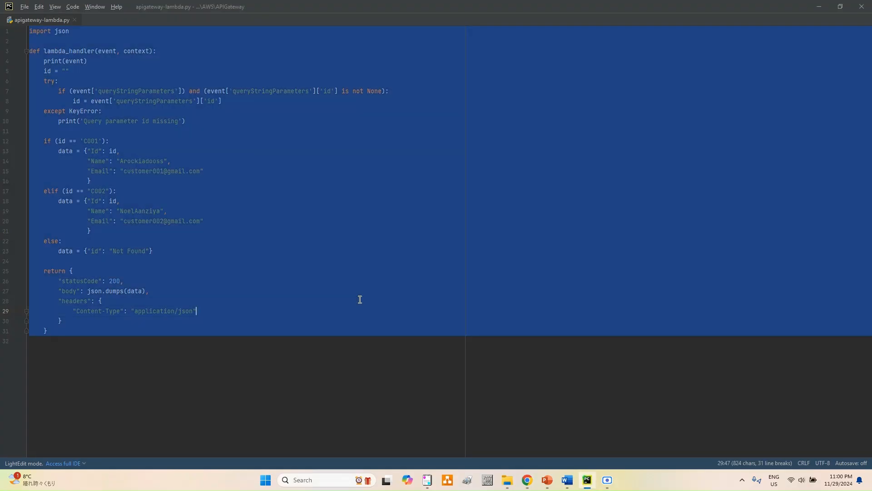
Step: Return to the Lambda console in the browser and replace all code in lambda_function.py with the copied handler
key("alt+Tab")
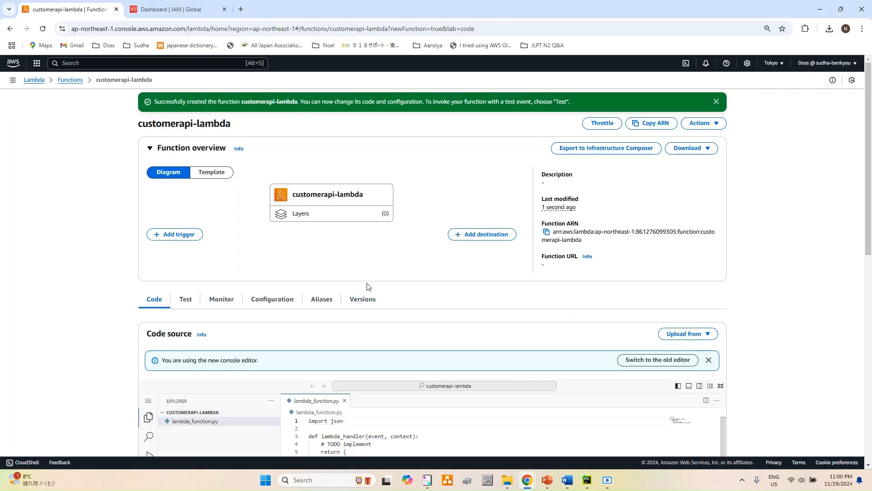
scroll(367, 288, "down", 3)
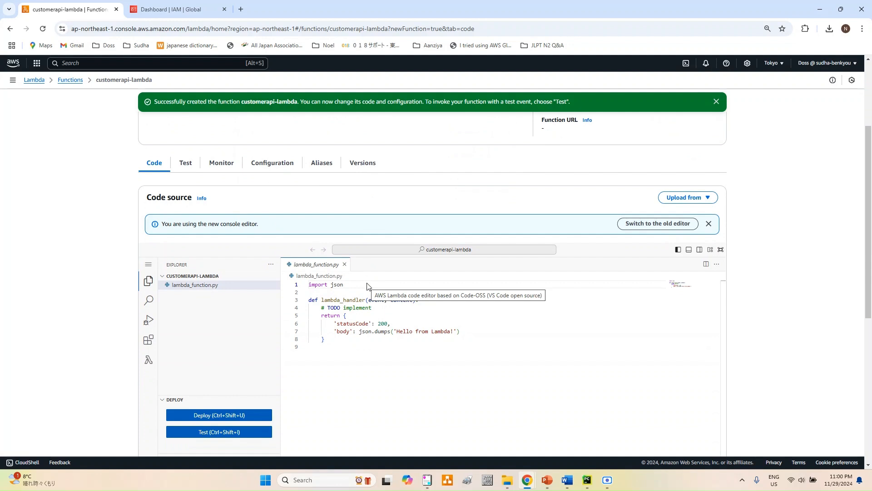
scroll(368, 284, "up", 2)
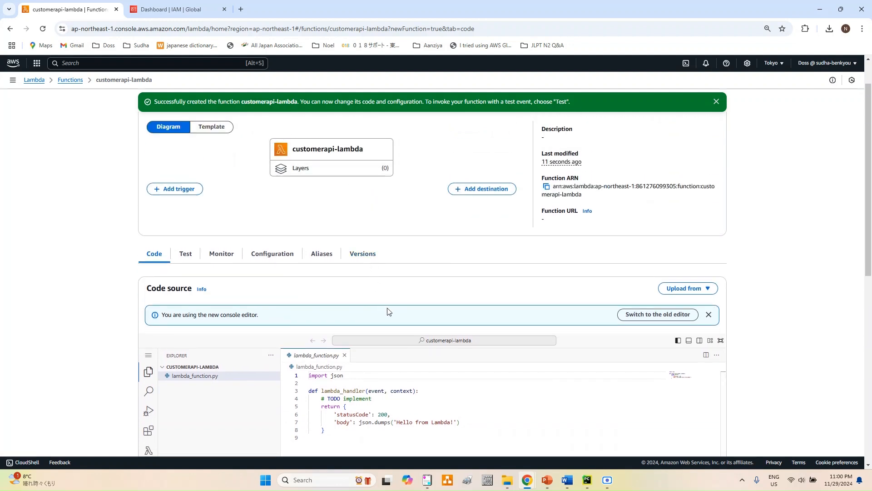
scroll(387, 312, "down", 3)
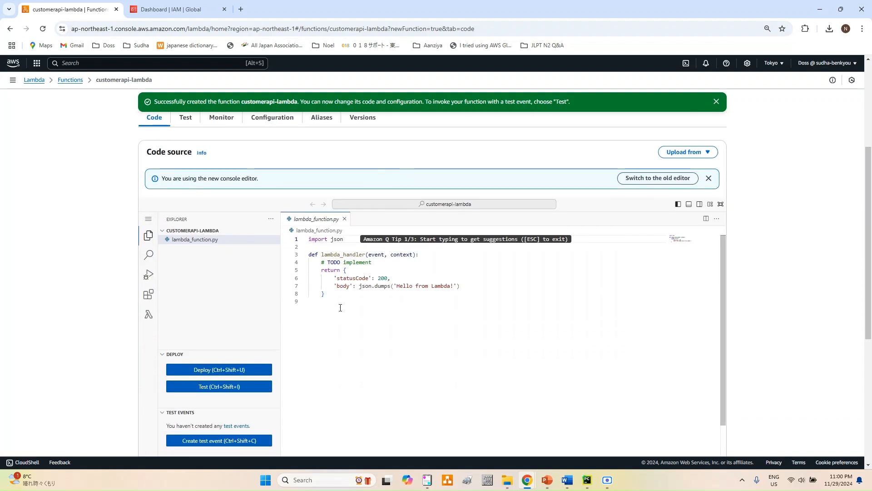
left_click_drag(340, 308, 303, 239)
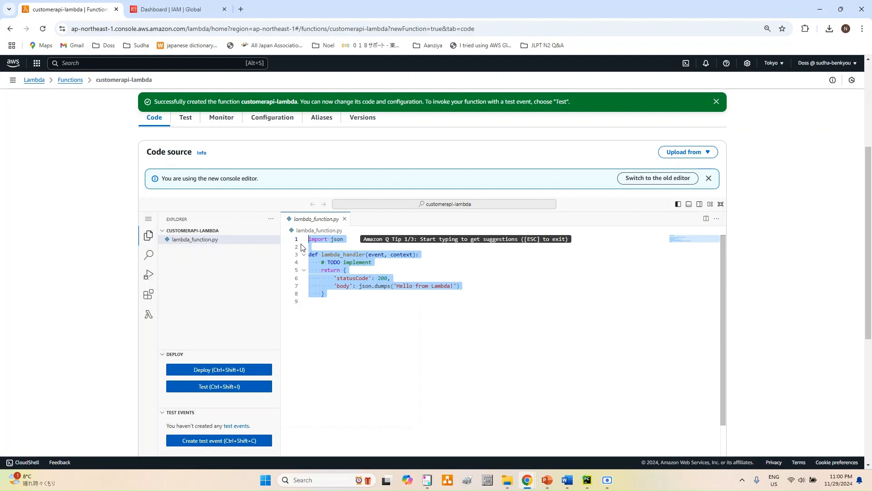
key("ctrl+v")
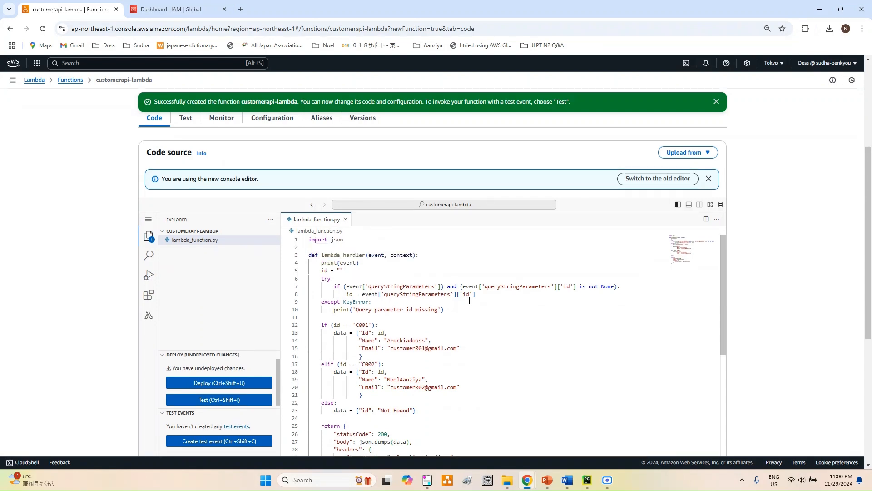
Step: Expand the code editor to full screen and examine the handler's event parameter, id lookup, customer branches and returned status code and body
scroll(469, 300, "up", 3)
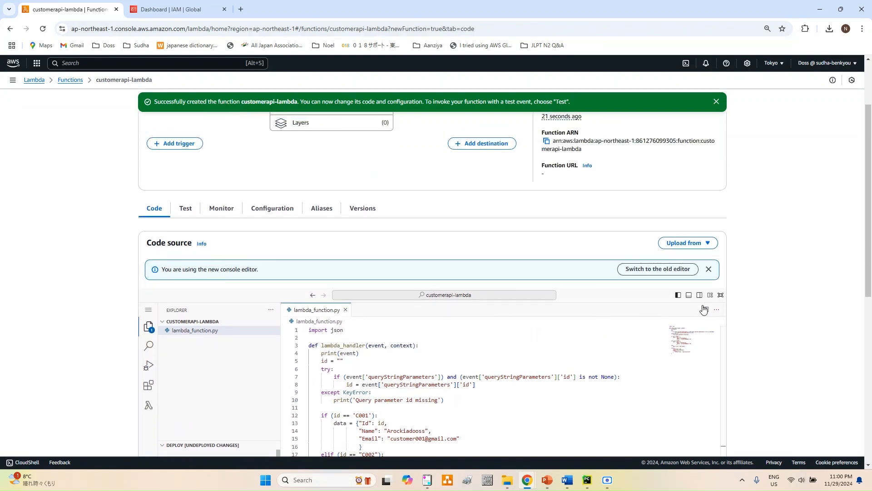
left_click(721, 296)
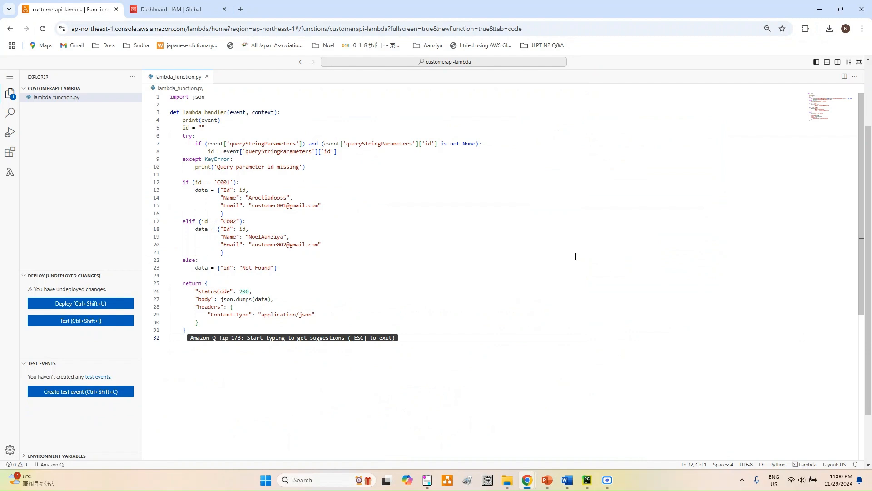
left_click(236, 112)
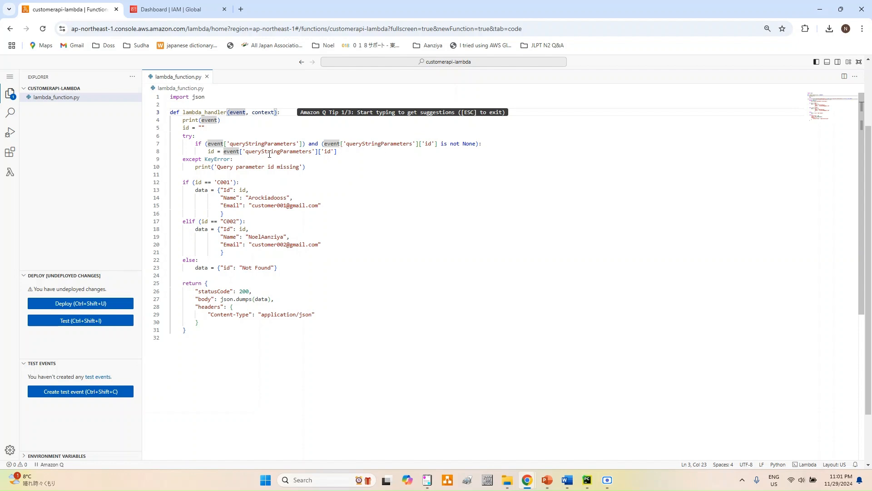
double_click(210, 151)
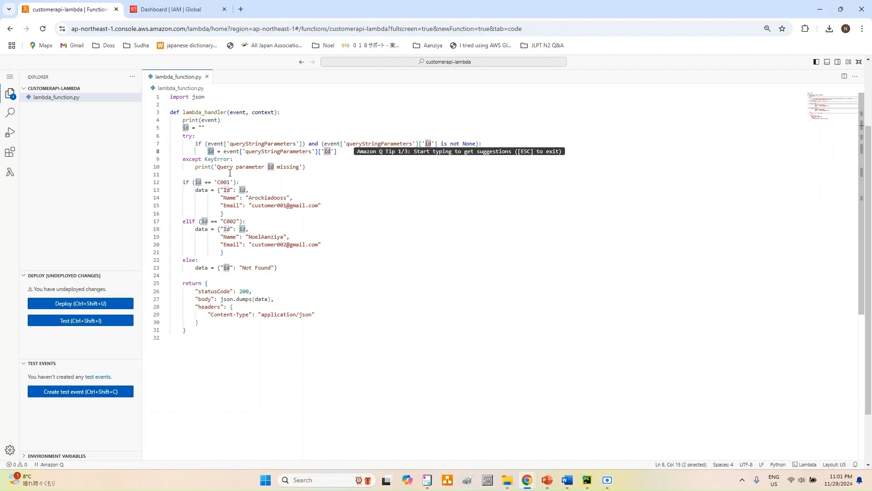
left_click(328, 169)
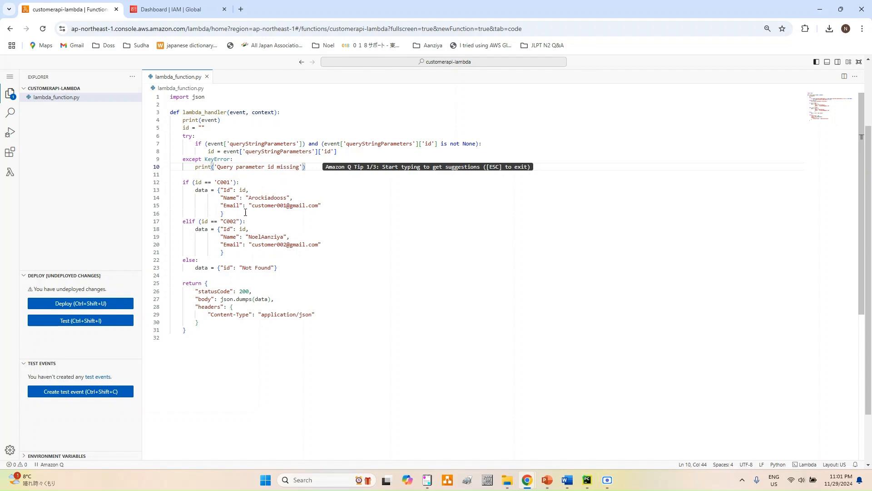
left_click_drag(232, 212, 177, 185)
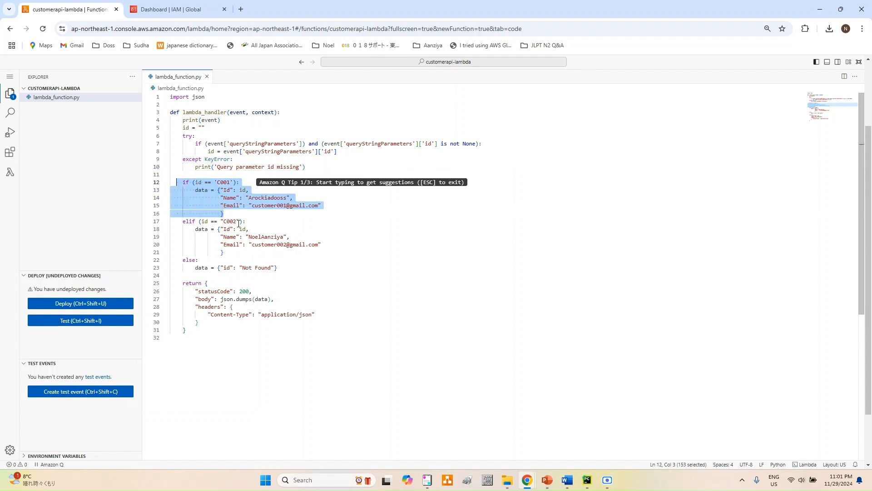
left_click_drag(265, 259, 173, 224)
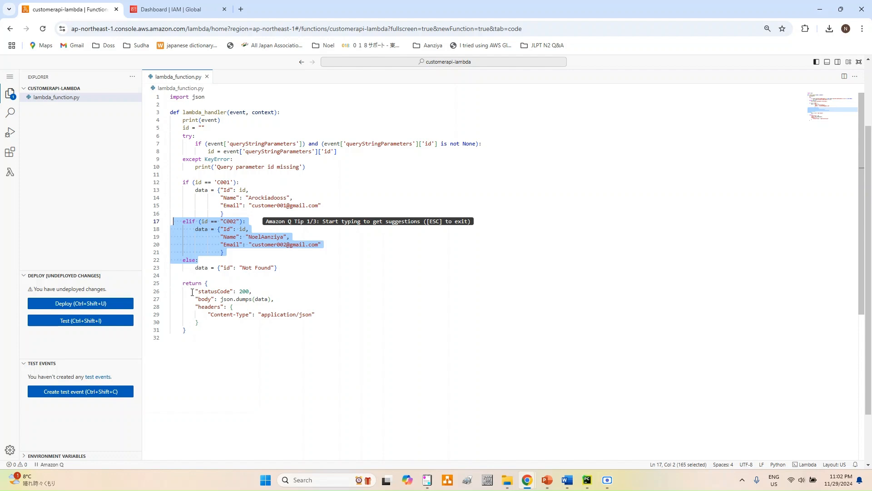
left_click_drag(191, 292, 255, 288)
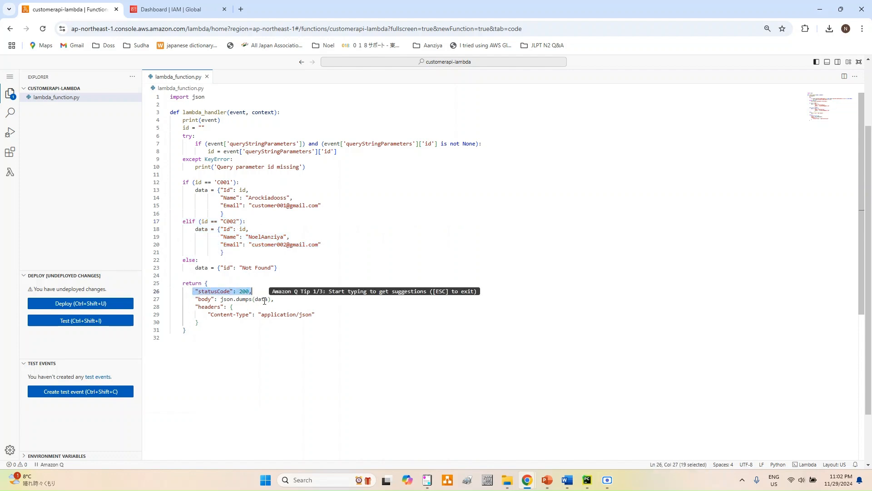
left_click(265, 300)
double_click(264, 300)
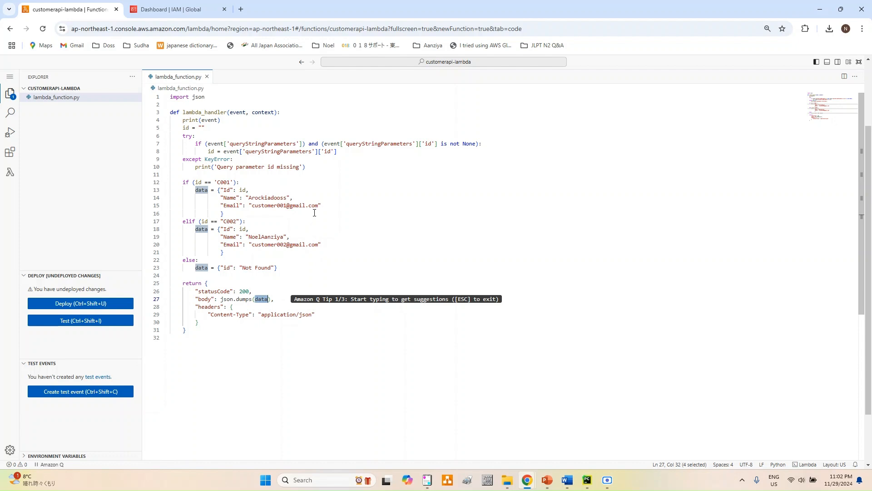
Step: Deploy the changed function code and exit the full-screen editor
left_click(97, 305)
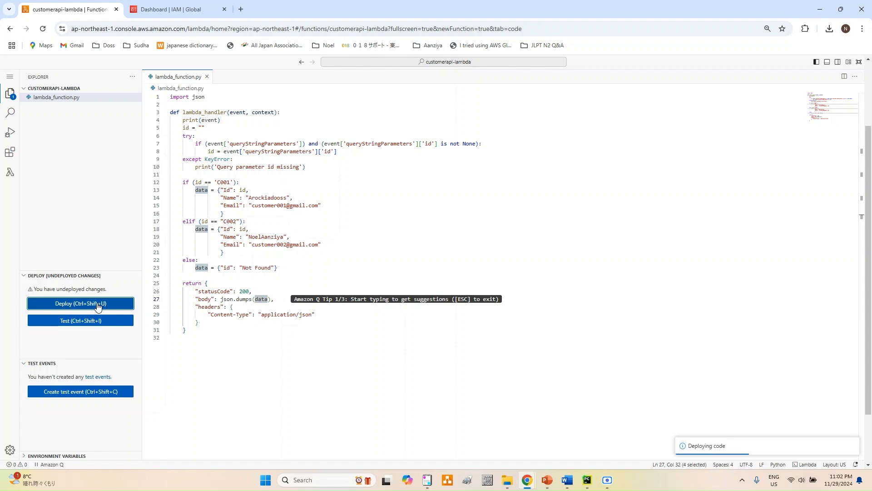
left_click(859, 62)
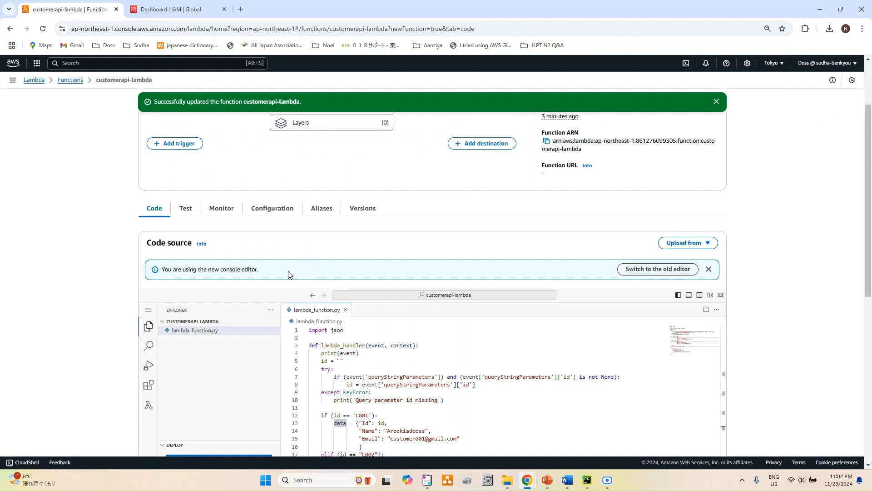
Step: Start a new test event for the function and name it apilambda
scroll(283, 279, "down", 2)
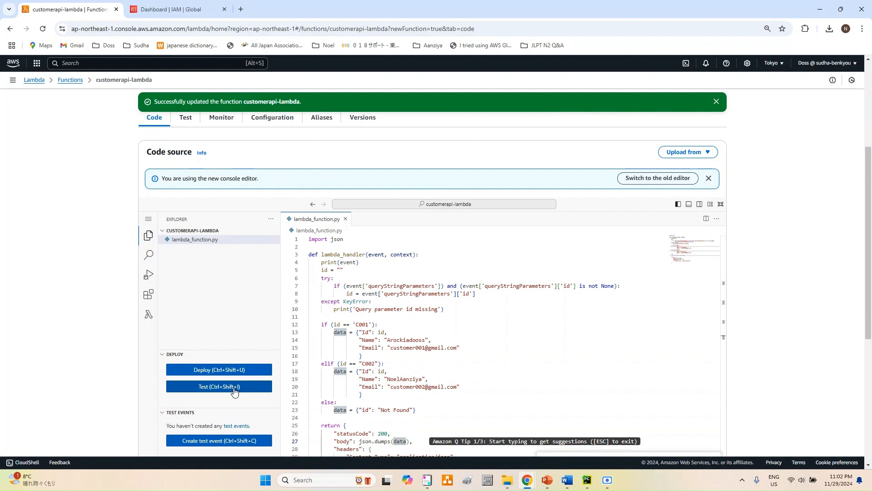
left_click(233, 440)
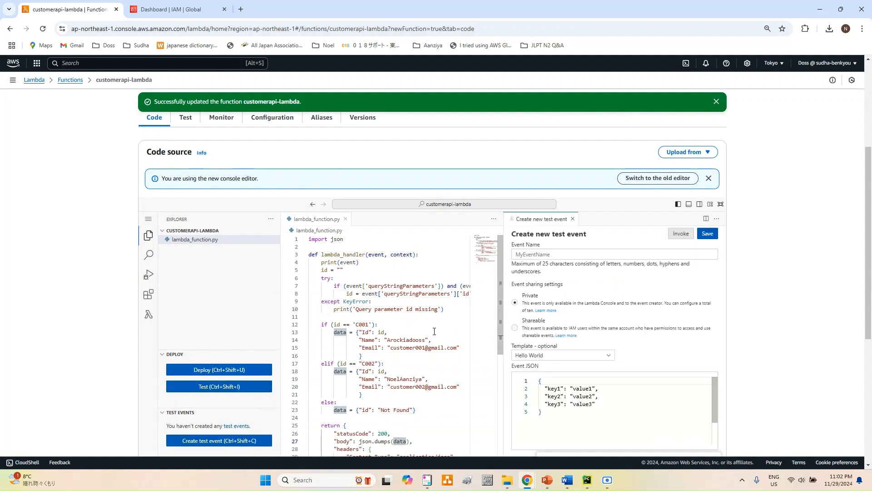
left_click(541, 255)
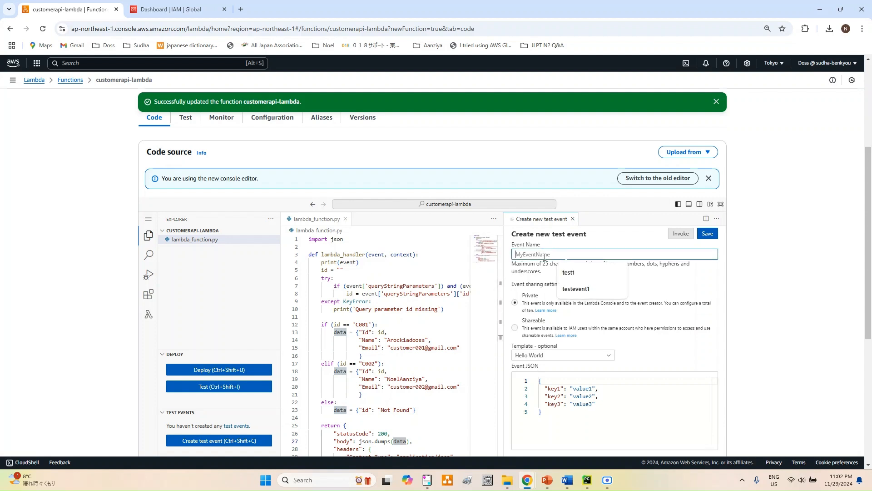
type("ap")
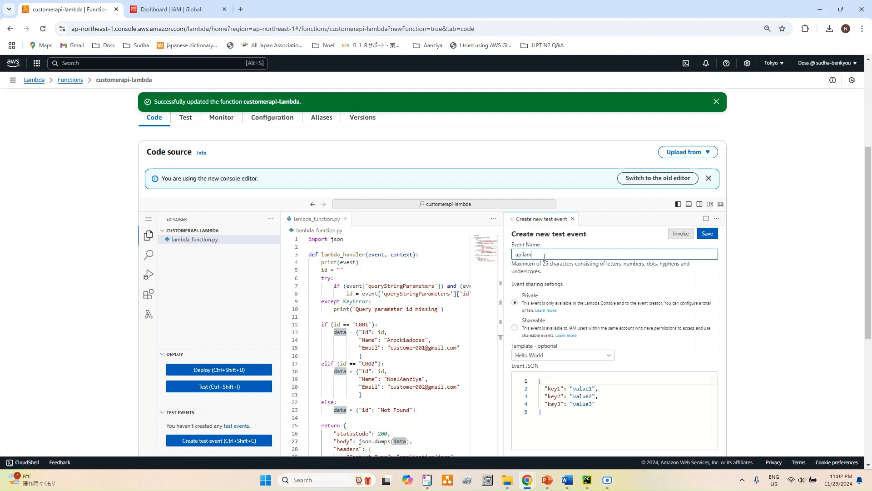
type("ilambda")
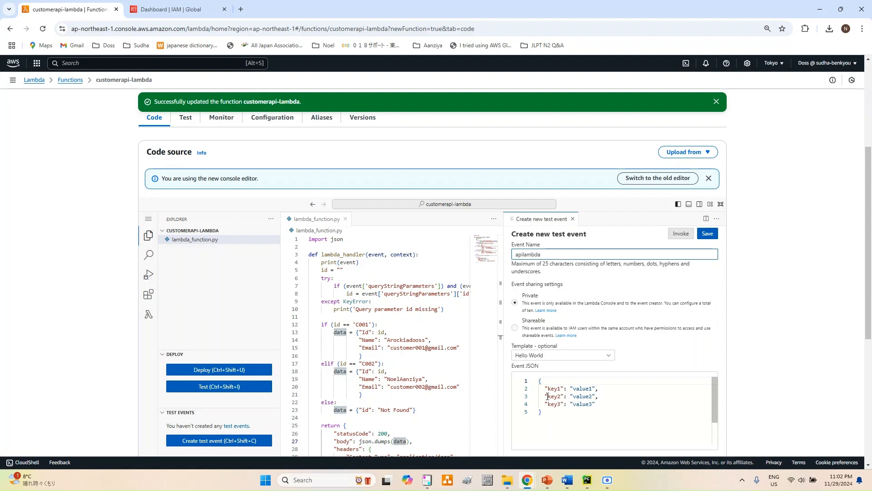
Step: Replace the sample keys in the event JSON with the single entry "id": "C001" and save the test event
double_click(561, 388)
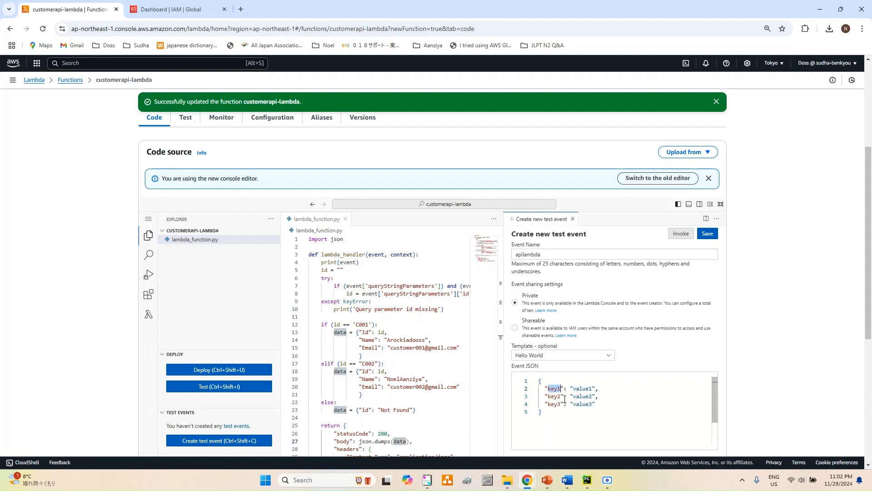
type("id")
key("ctrl+shift+Right")
type("1")
type("001")
key("shift+Down")
key("shift+Down")
key("shift+End")
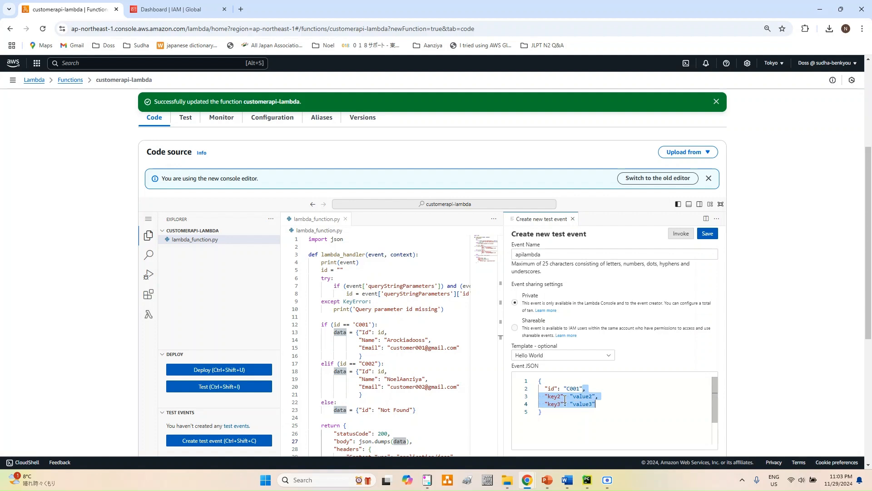
key("Delete")
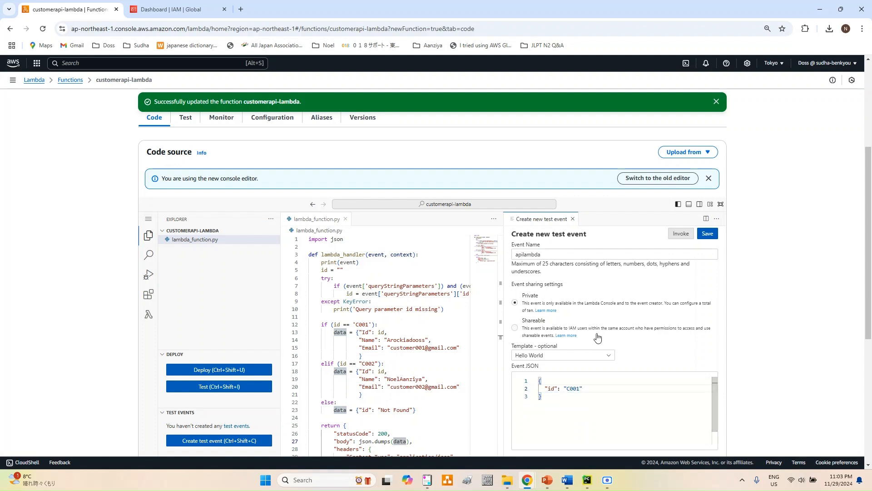
left_click(709, 235)
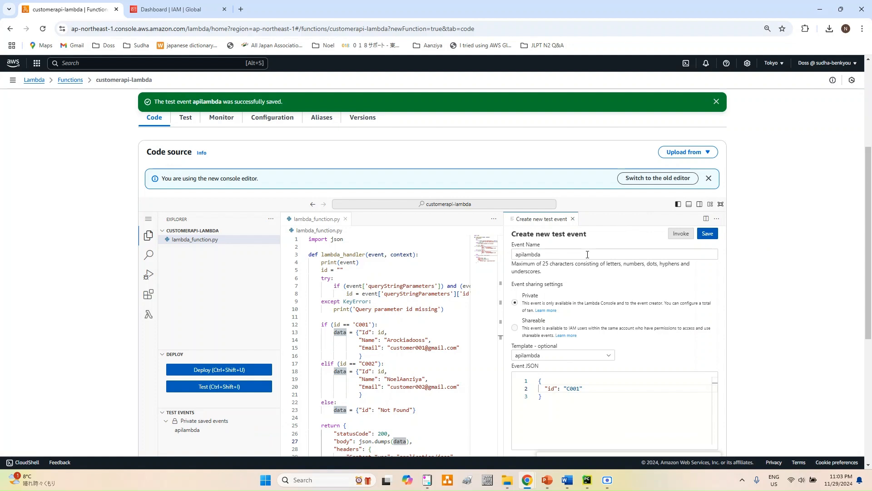
Step: Test the function with the saved apilambda event and examine the response and function logs in the full-screen editor
left_click(219, 387)
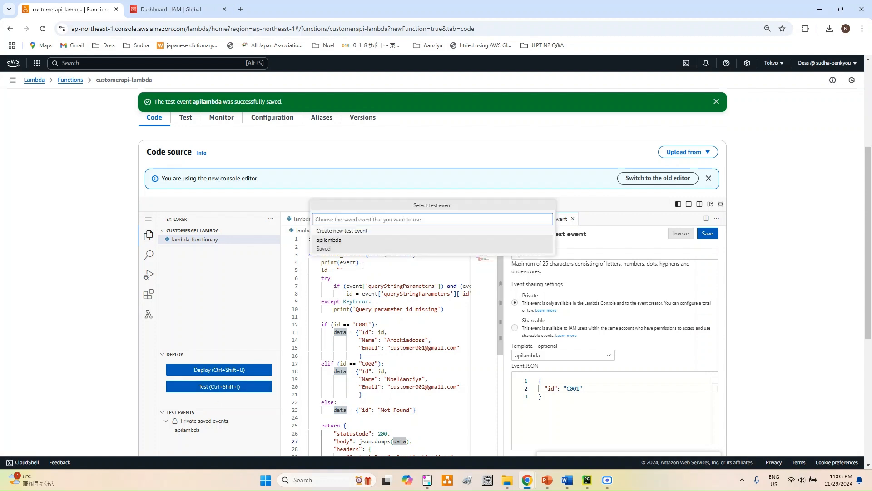
left_click(329, 240)
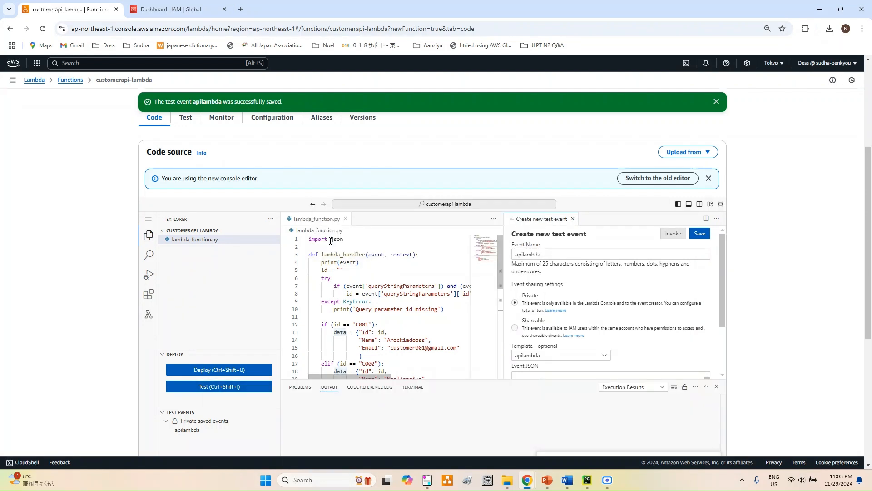
scroll(409, 348, "down", 3)
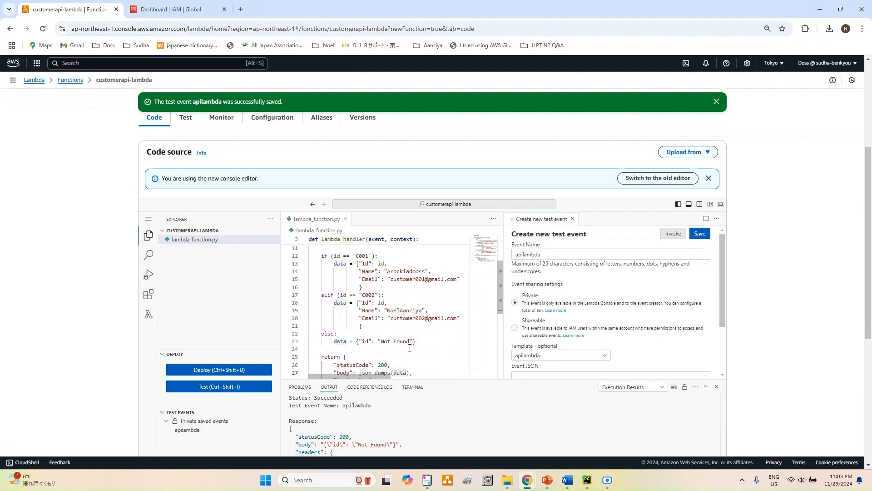
scroll(528, 399, "down", 2)
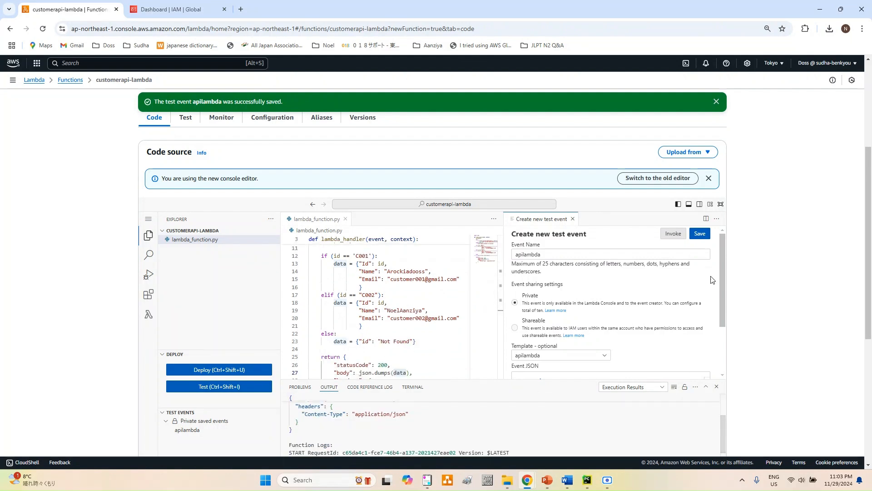
left_click(721, 204)
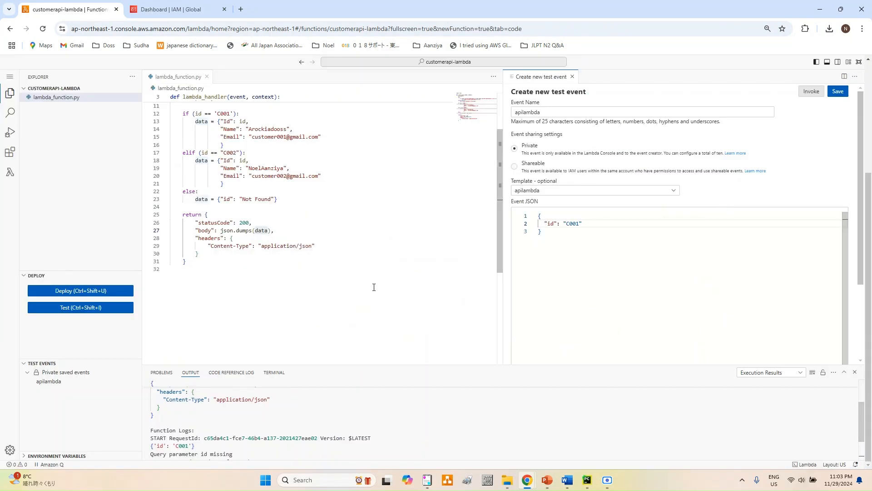
scroll(295, 421, "up", 2)
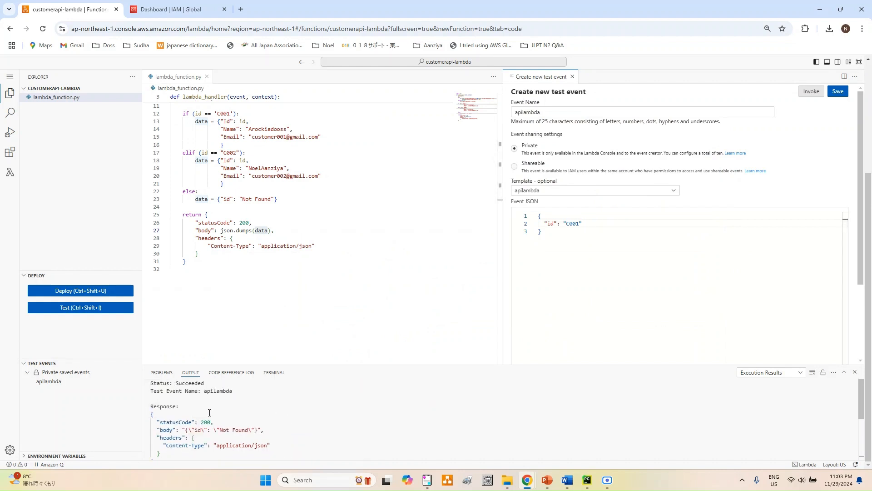
scroll(210, 413, "down", 3)
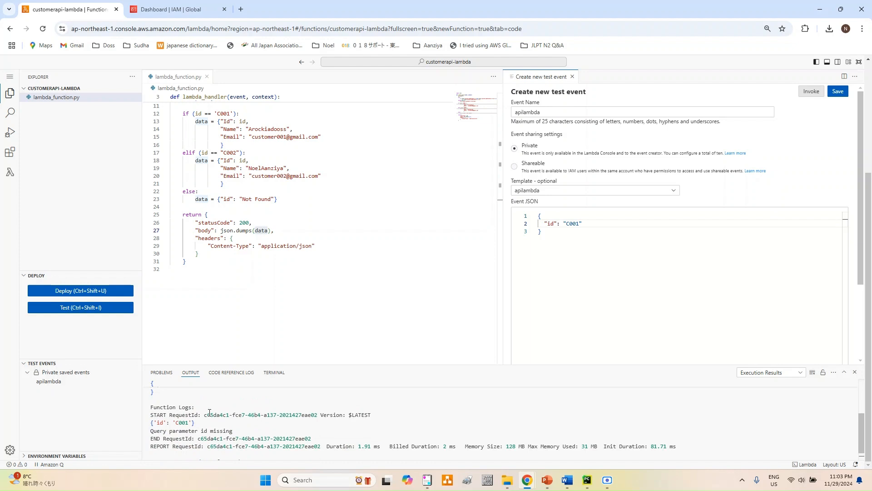
scroll(210, 413, "down", 1)
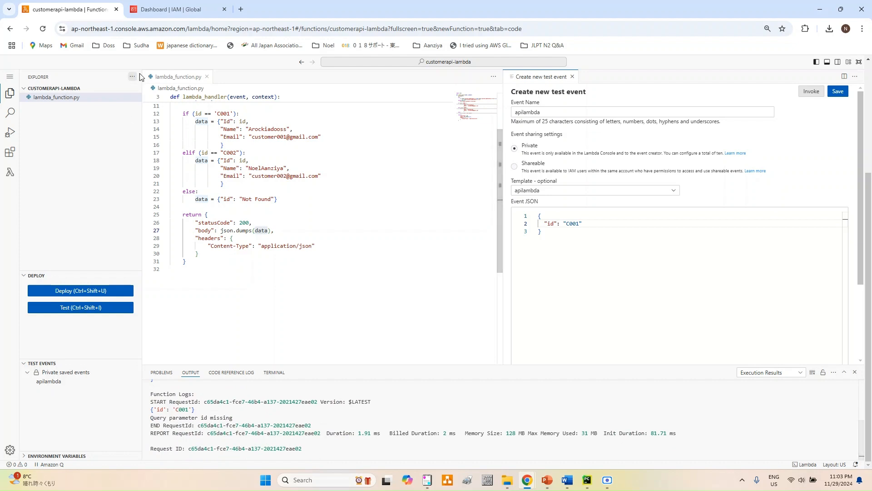
Step: Switch to the browser tab with the IAM dashboard and open the API Gateway service there
left_click(176, 10)
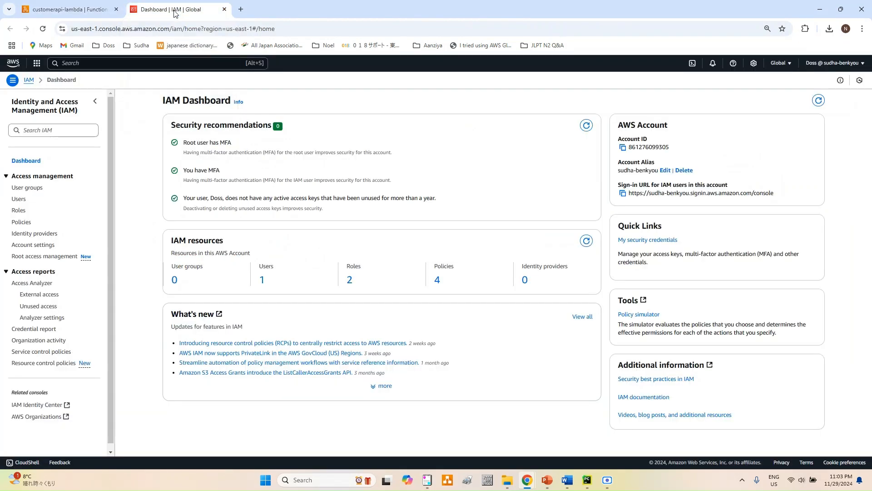
left_click(117, 61)
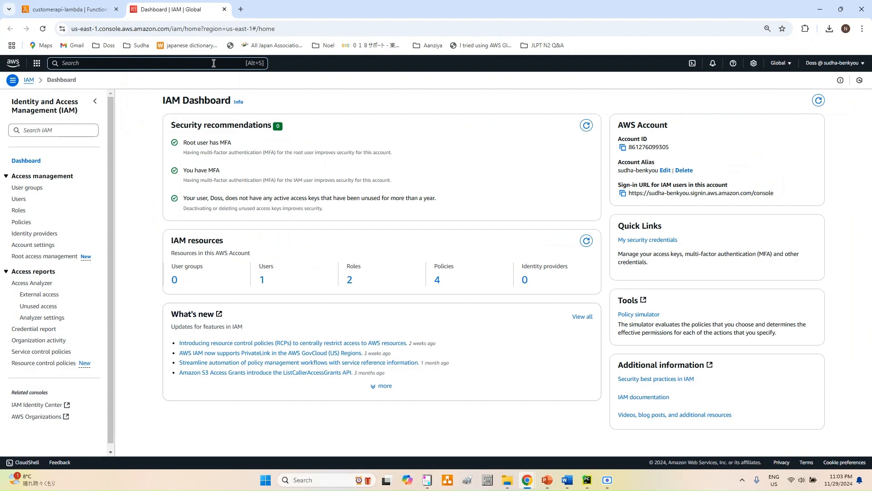
type("apig")
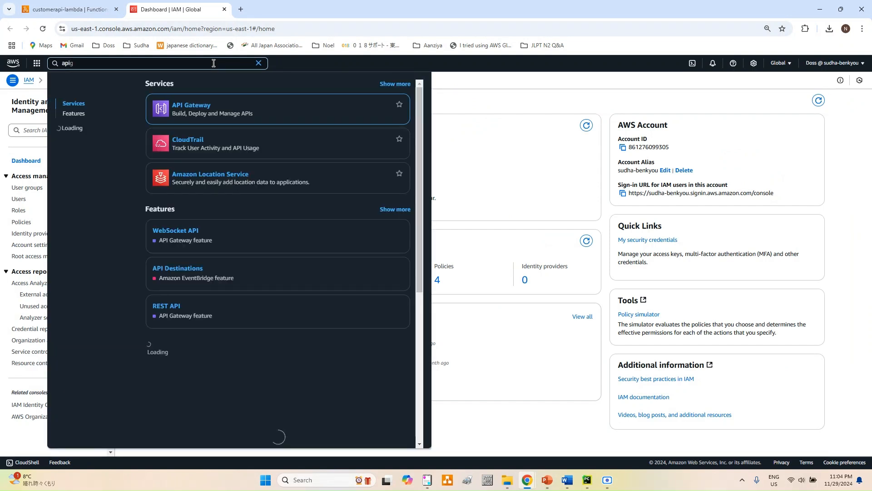
left_click(192, 105)
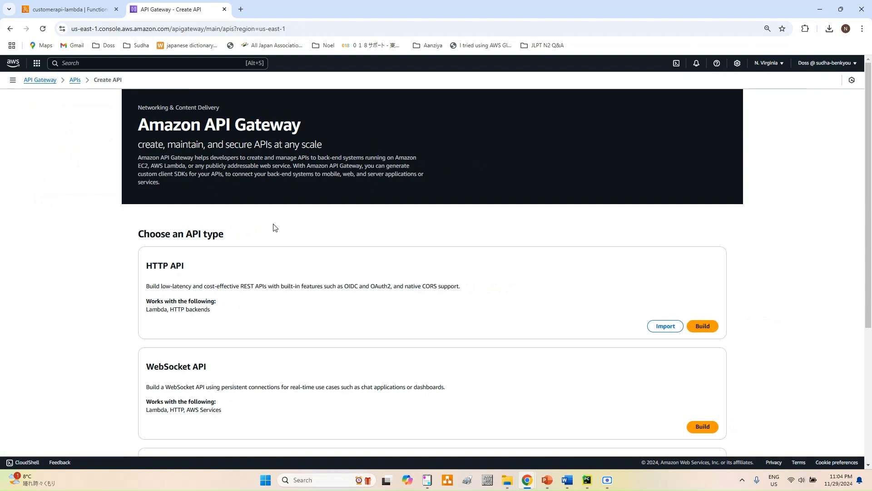
Step: Build a new public REST API named customerapi with the Regional endpoint type
scroll(274, 228, "down", 1)
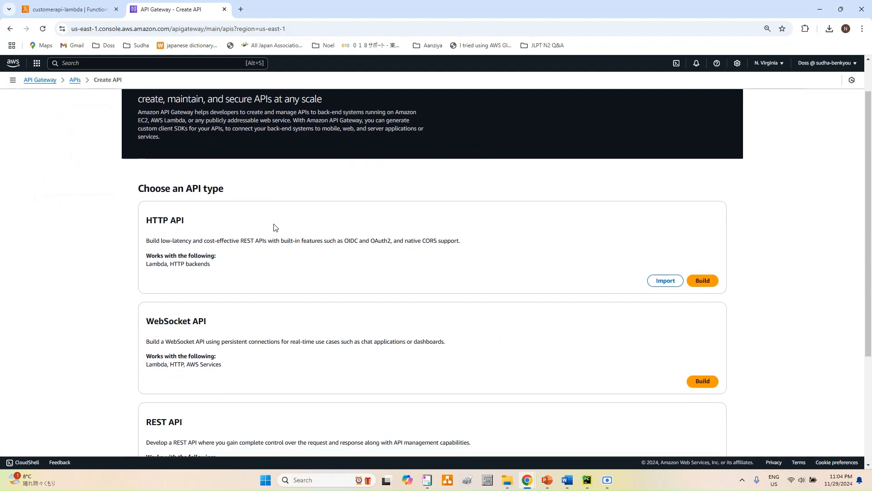
scroll(274, 228, "down", 2)
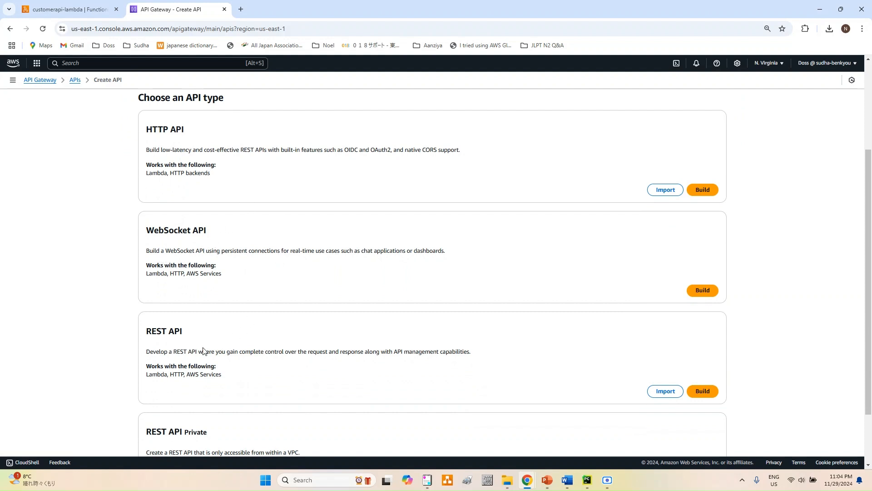
scroll(214, 343, "down", 2)
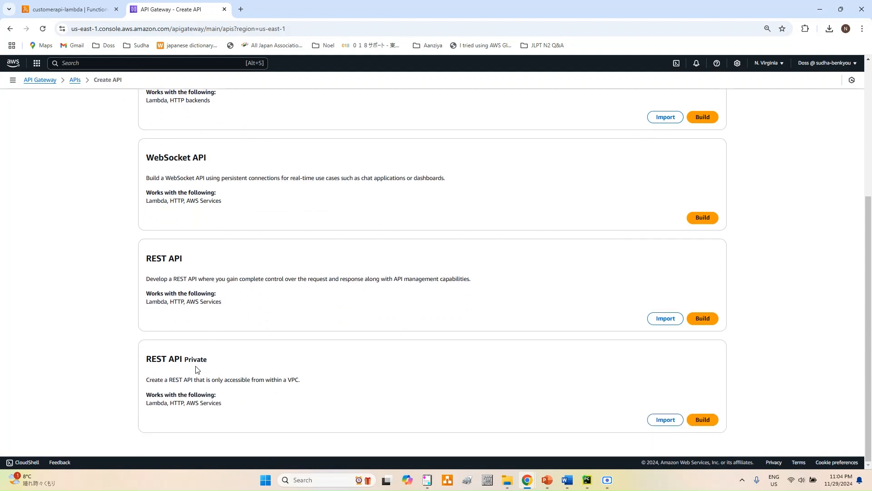
left_click(707, 327)
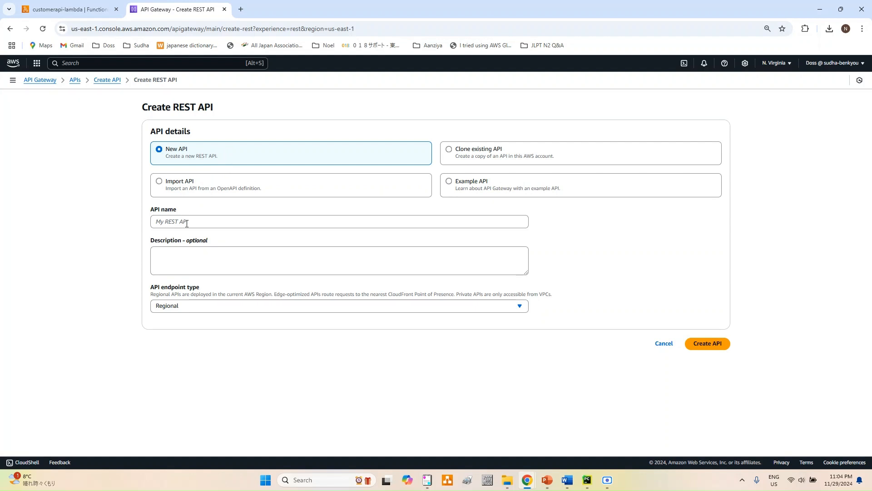
left_click(207, 221)
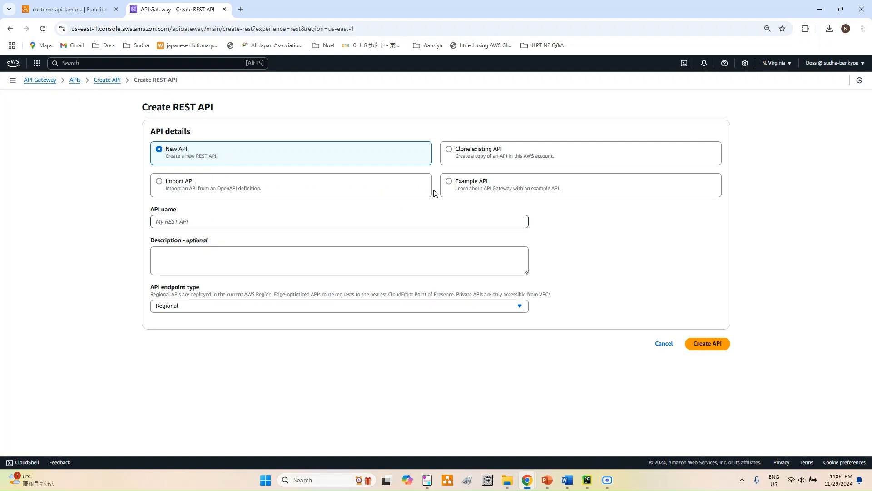
type("cus")
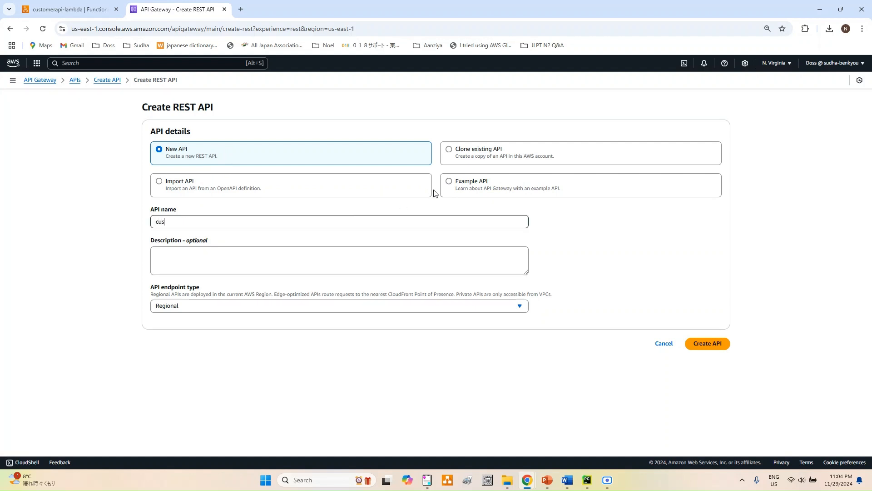
type("tomerapi")
left_click(201, 308)
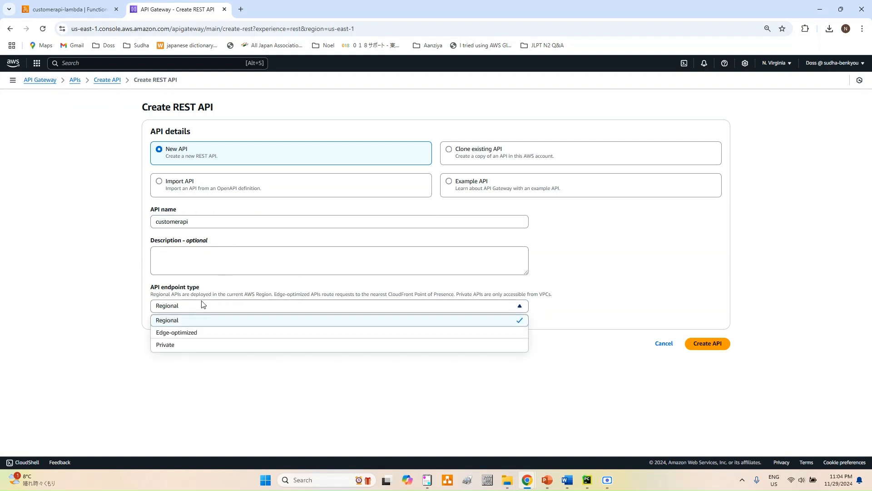
left_click(202, 326)
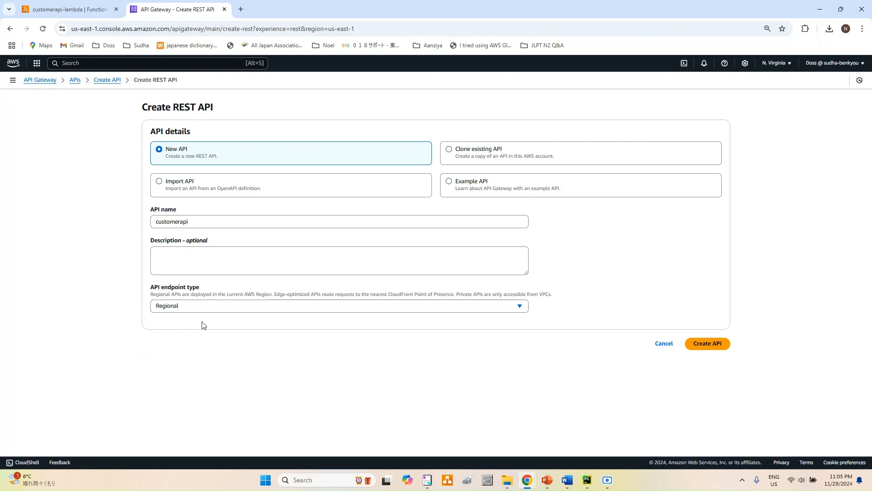
left_click(717, 346)
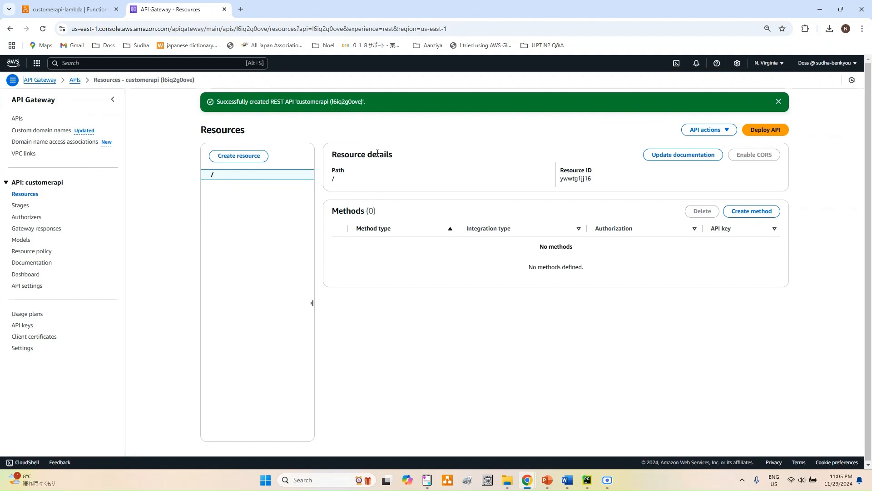
Step: Create a resource named customer under the root path of the API
left_click(245, 158)
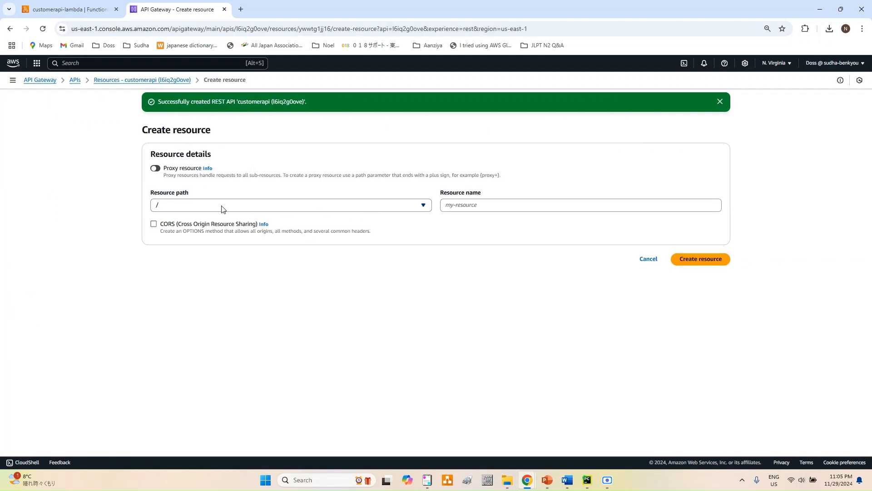
left_click(541, 204)
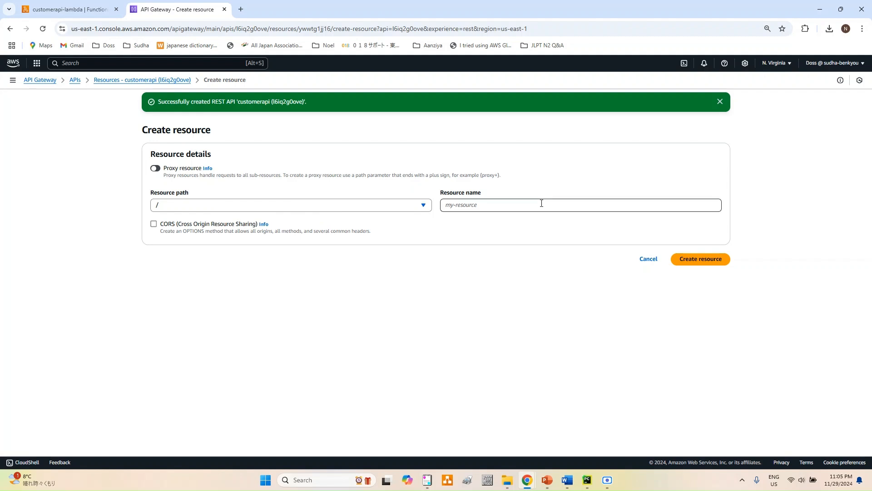
type("customer")
left_click(684, 260)
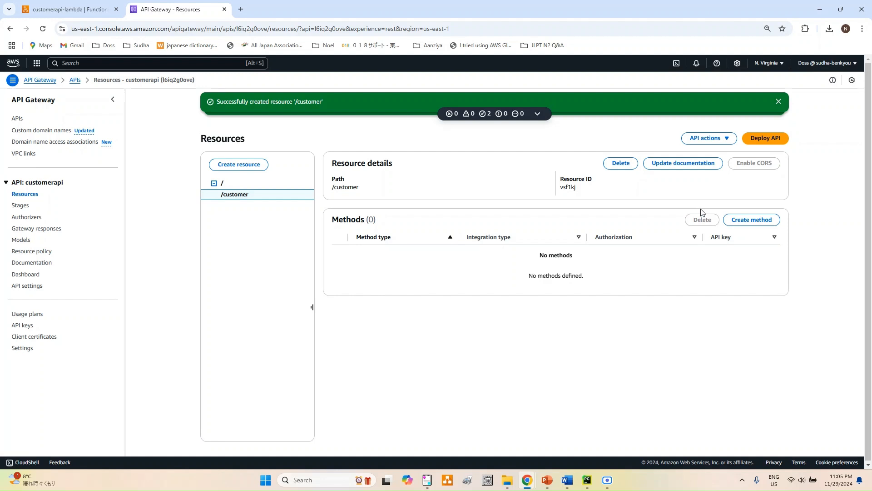
Step: Start a new method for the /customer resource and set its method type to GET
left_click(767, 225)
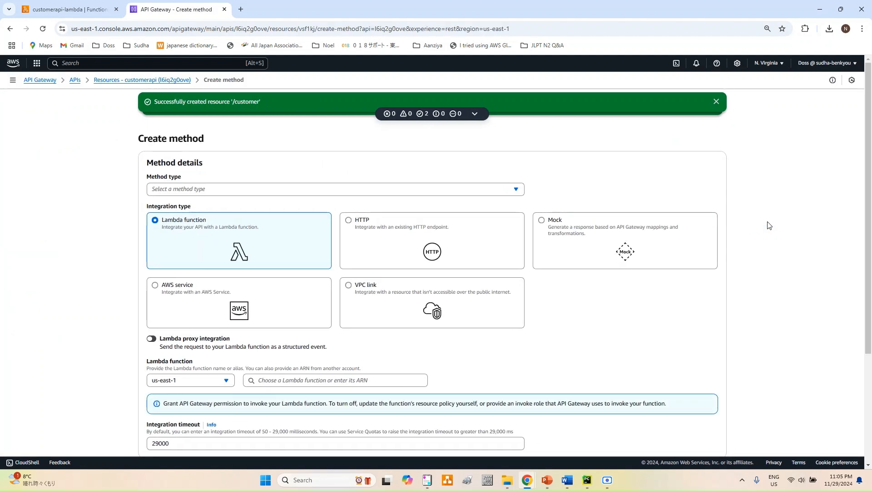
left_click(213, 190)
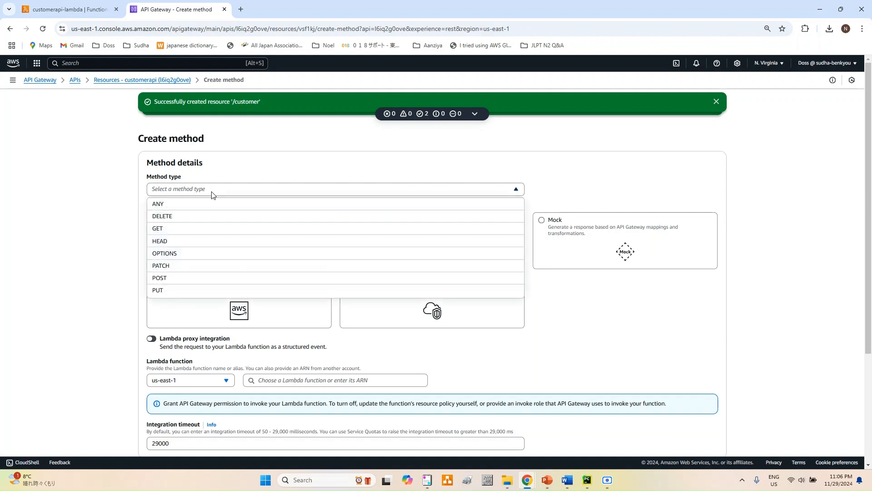
left_click(185, 232)
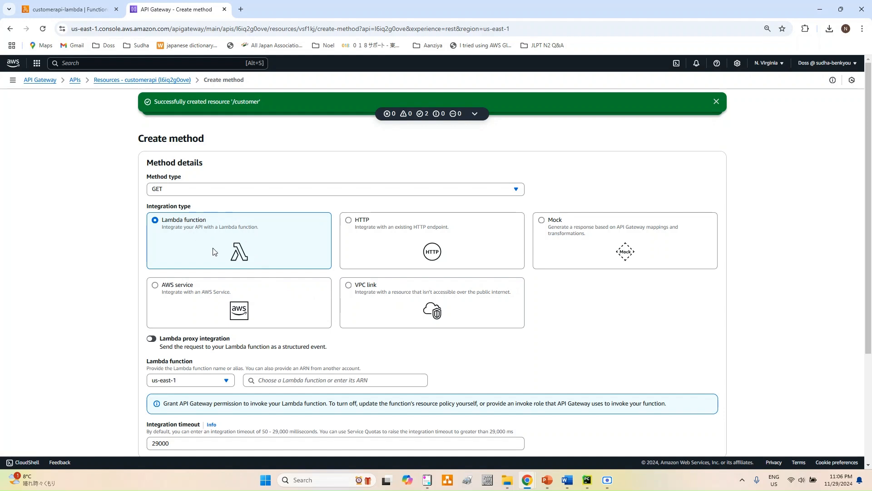
Step: Enable Lambda proxy integration for the GET method and select the customerapi-lambda function in the ap-northeast-1 region
scroll(214, 253, "down", 2)
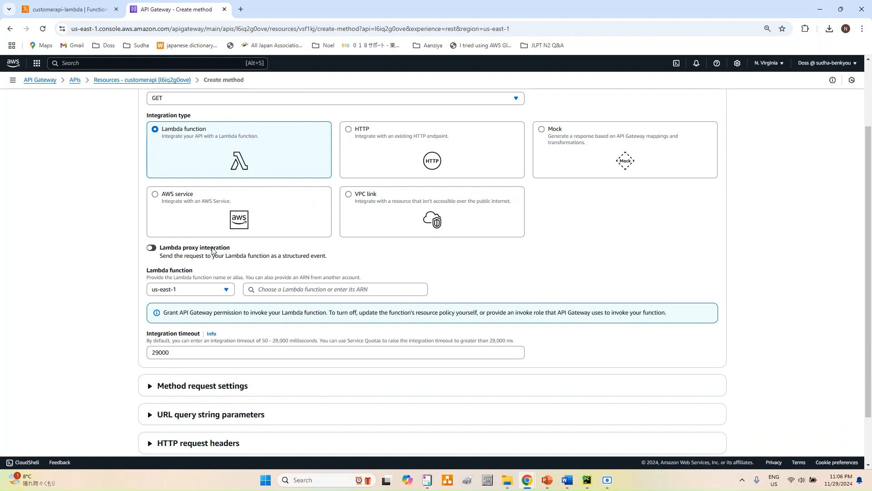
left_click(213, 250)
left_click(226, 290)
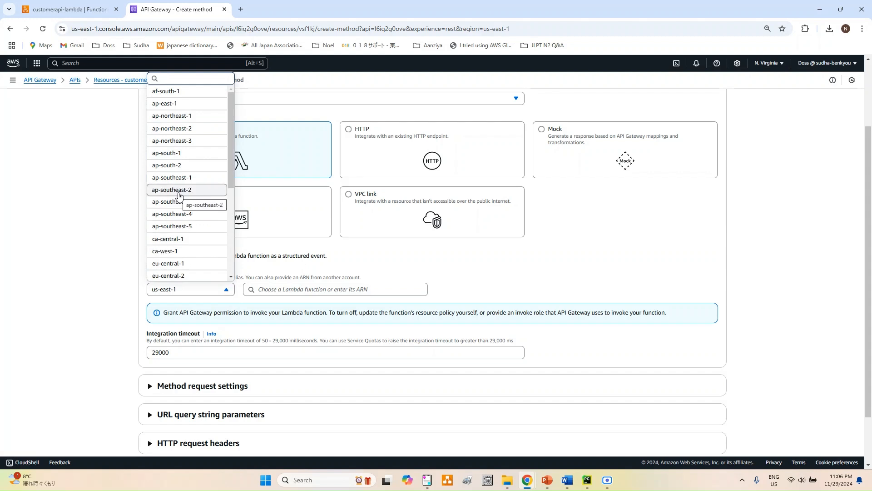
left_click(186, 116)
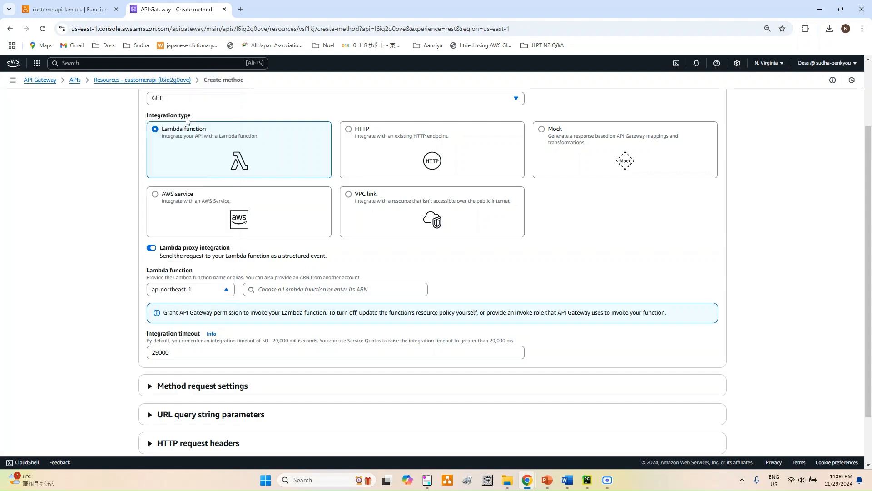
left_click(300, 287)
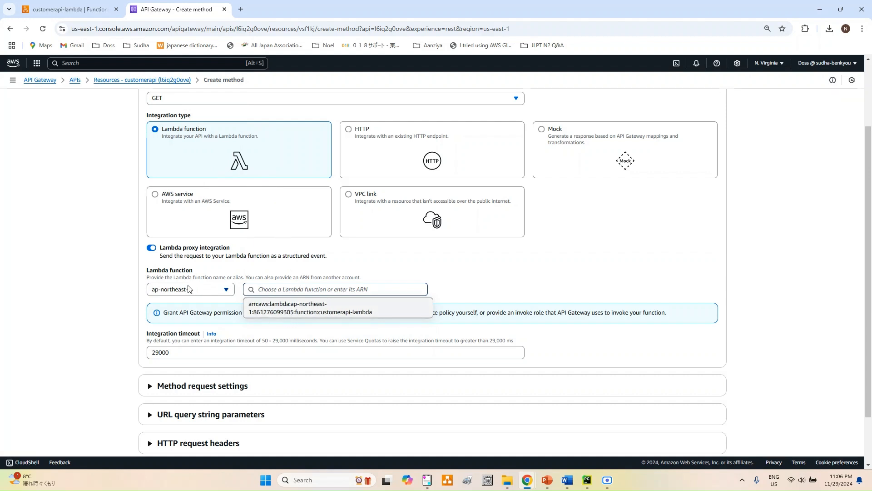
left_click(305, 313)
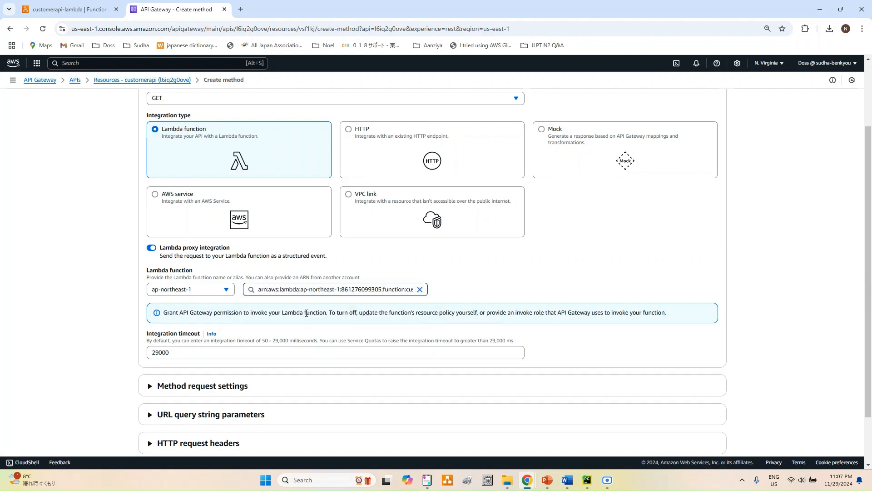
Step: Add a required URL query string parameter named id to the GET method's request
scroll(305, 312, "down", 2)
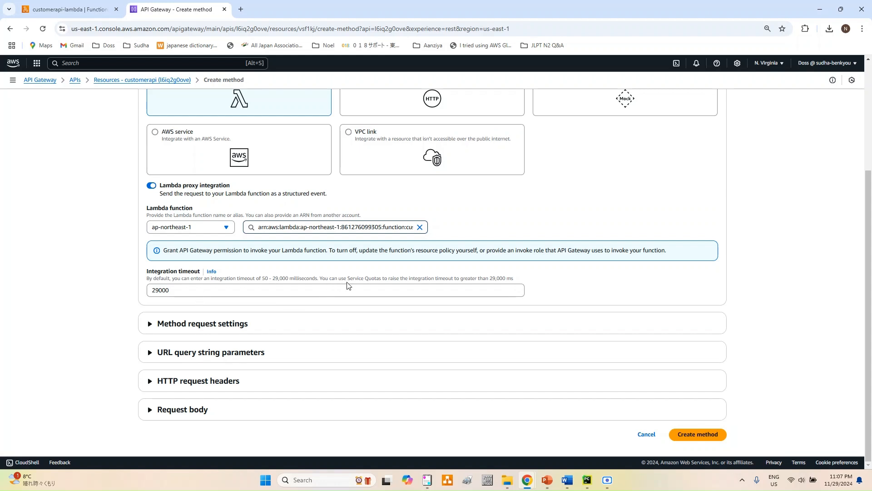
left_click(150, 325)
scroll(277, 292, "down", 1)
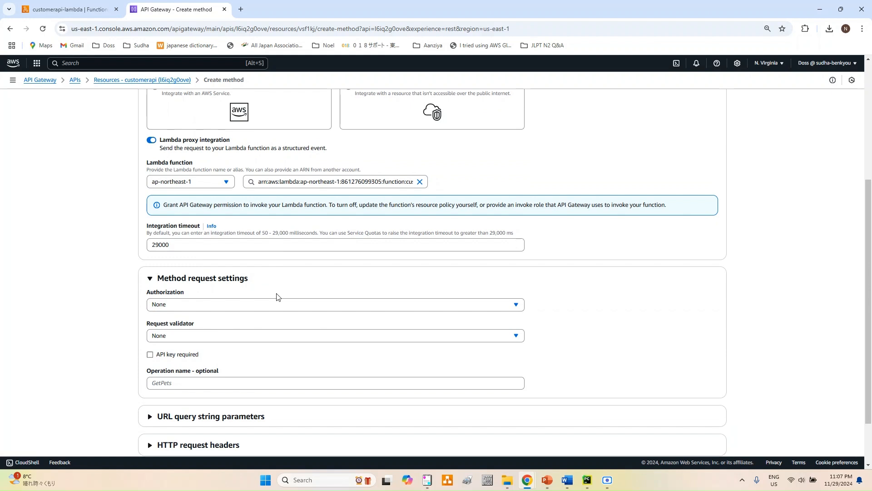
scroll(277, 296, "down", 2)
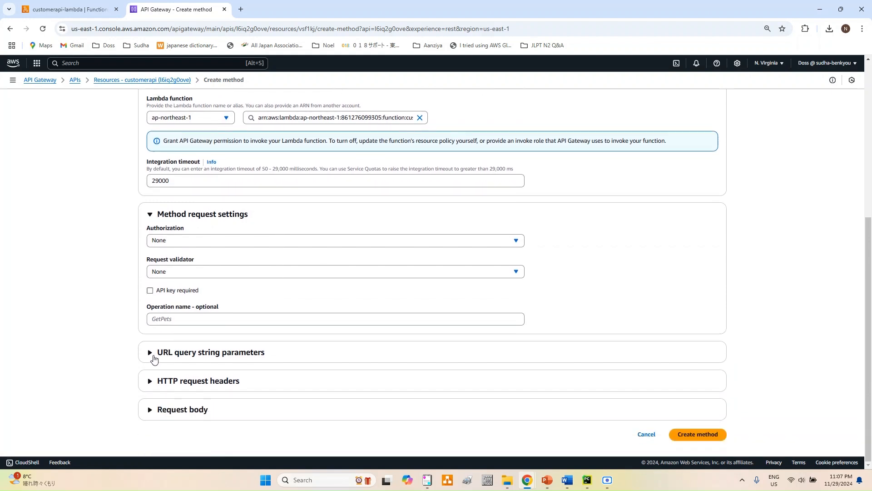
left_click(151, 353)
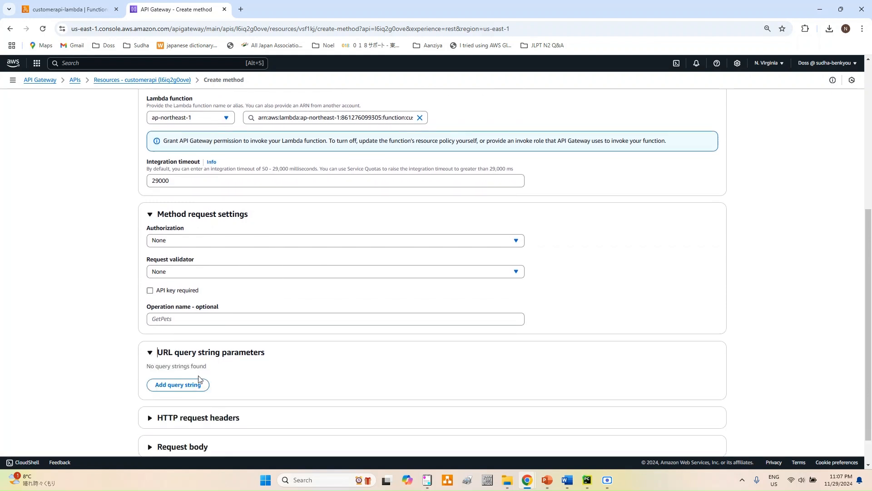
left_click(194, 387)
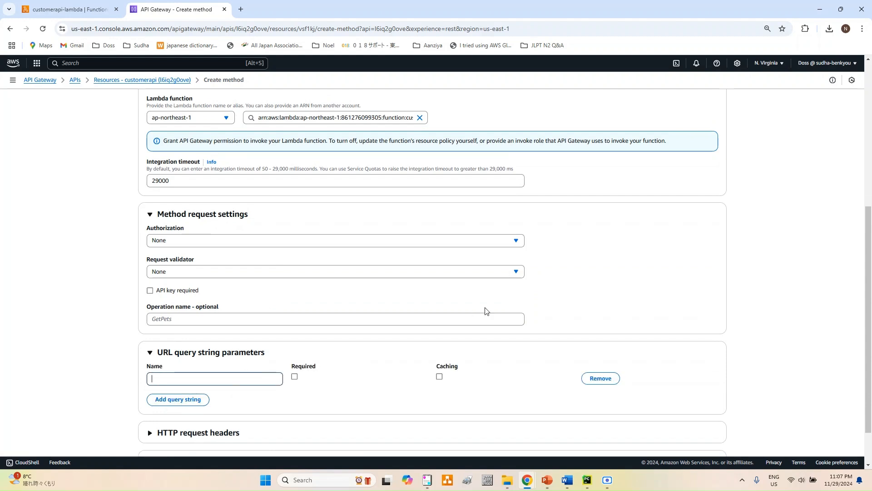
type("id")
left_click(294, 380)
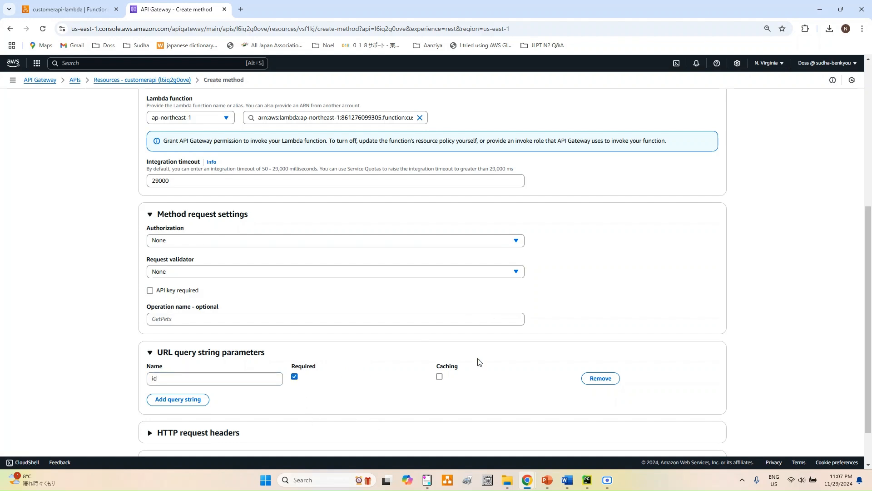
scroll(522, 361, "down", 1)
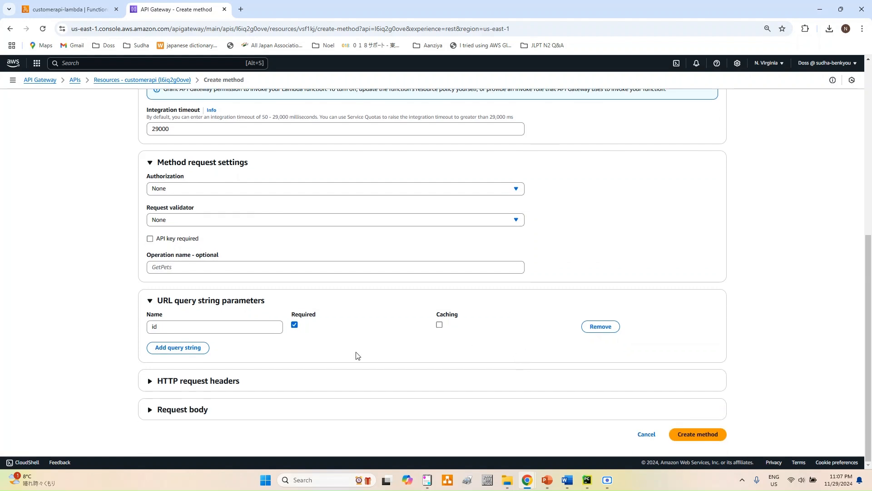
Step: Look over the HTTP request headers and request body sections without adding entries, and create the GET method
left_click(150, 381)
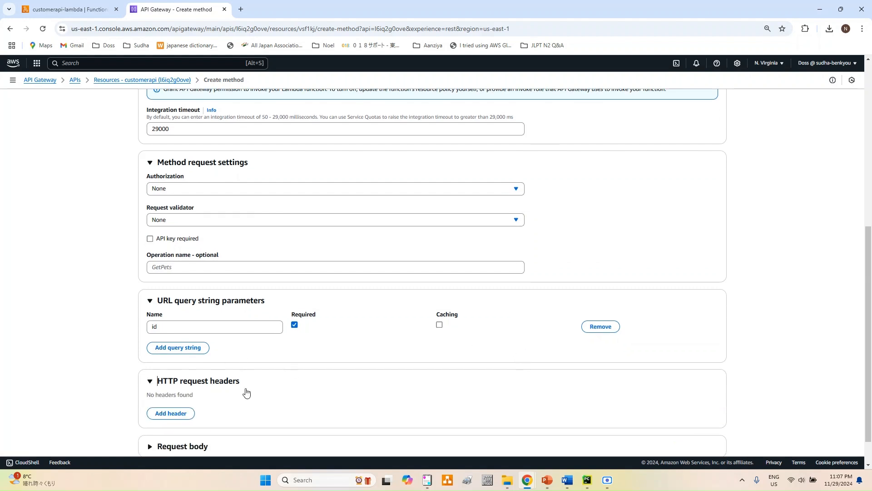
scroll(245, 392, "down", 1)
left_click(150, 410)
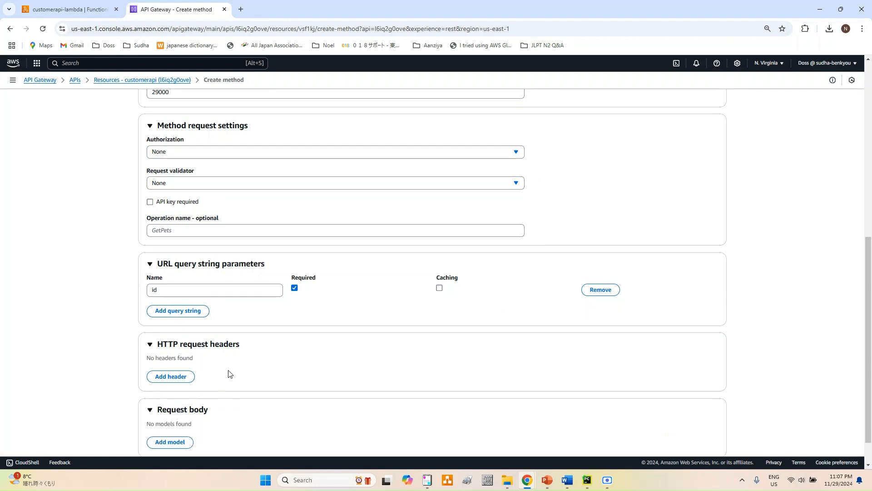
scroll(230, 373, "down", 1)
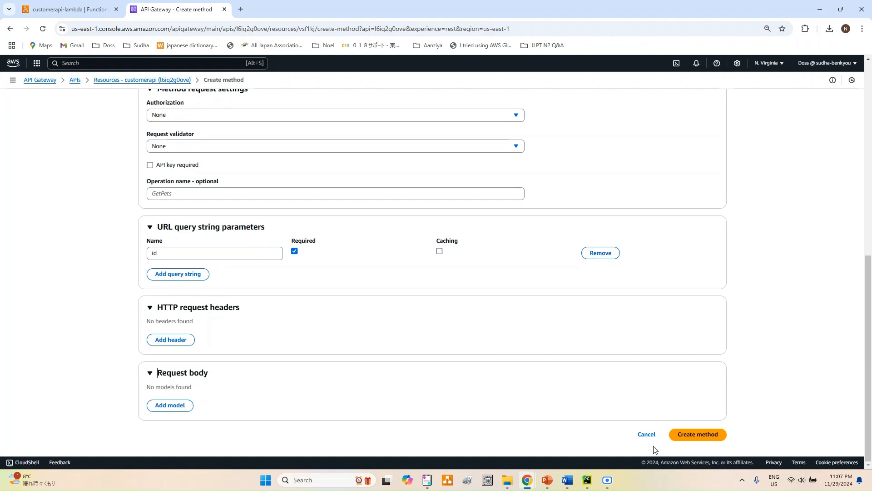
left_click(702, 440)
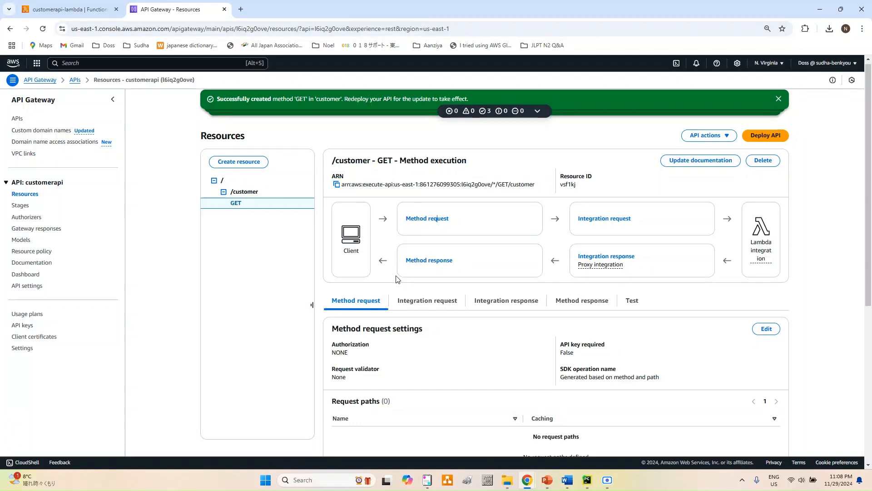
Step: Test the /customer GET method with a query string that sets id to the first sample customer's ID
scroll(396, 279, "down", 3)
scroll(396, 278, "up", 3)
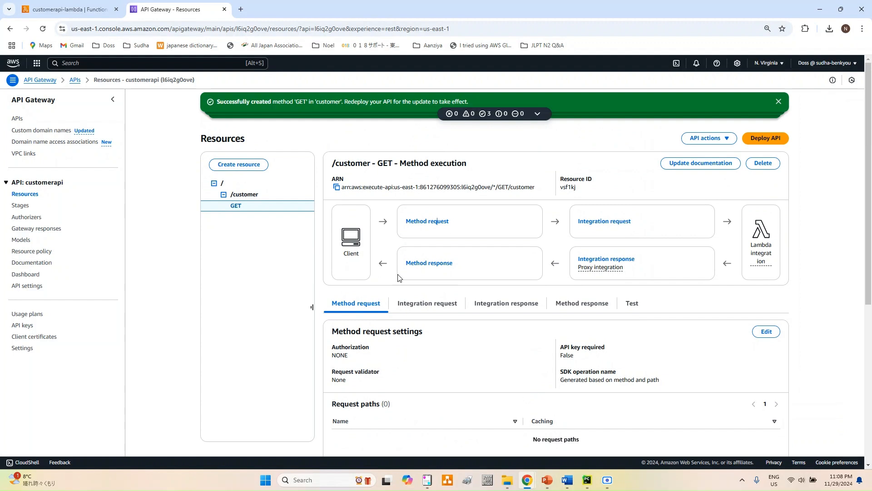
left_click(633, 303)
scroll(635, 308, "down", 1)
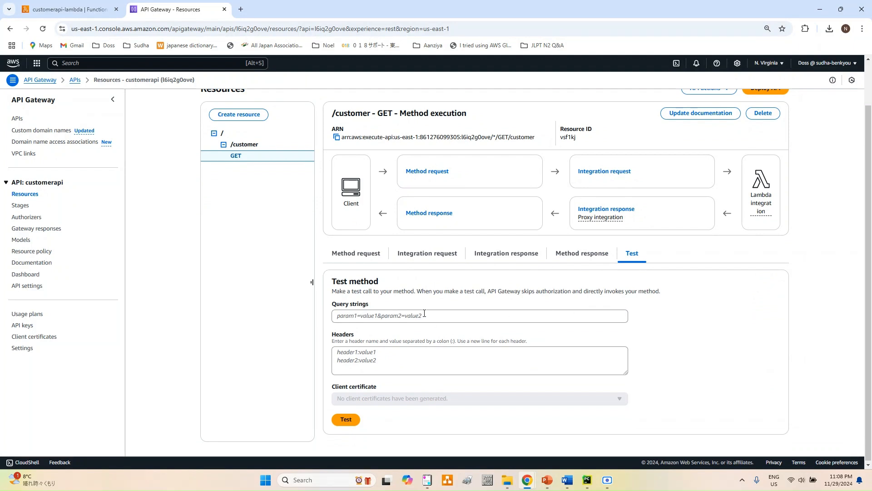
left_click(424, 315)
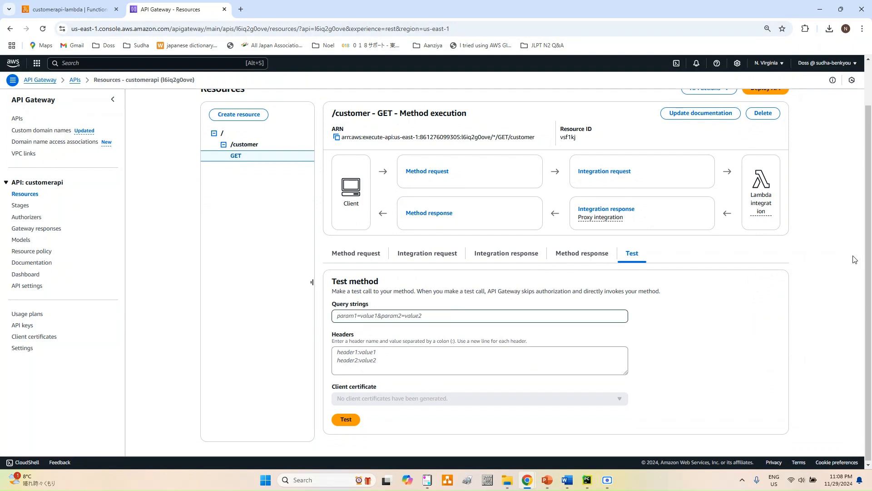
type("id=C001")
left_click(347, 420)
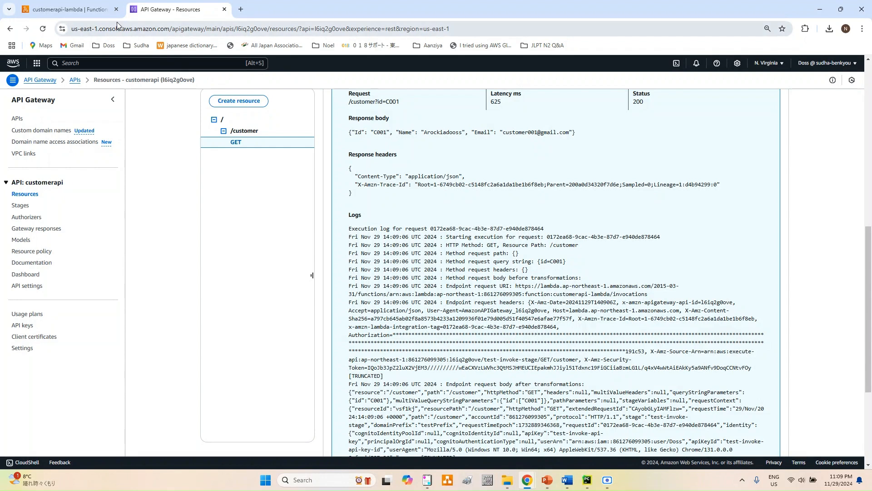
Step: Switch to the customerapi-lambda browser tab and highlight the code branch that handles the first customer ID
left_click(96, 11)
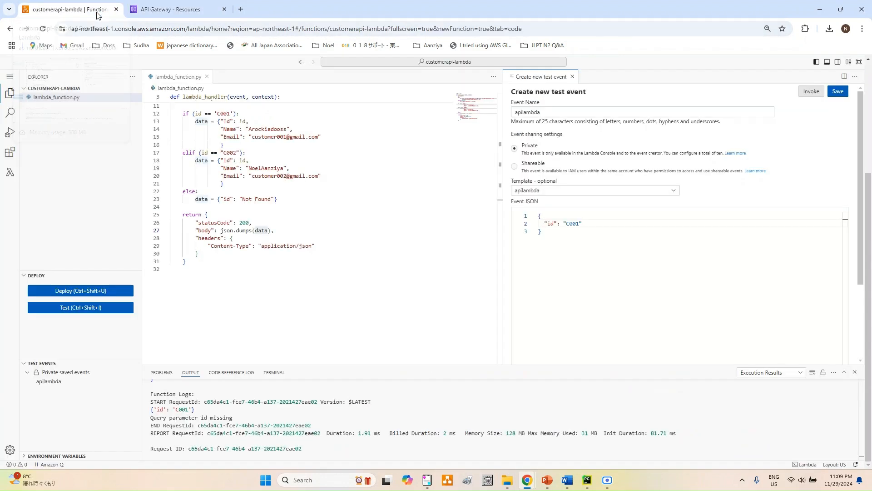
scroll(263, 247, "up", 3)
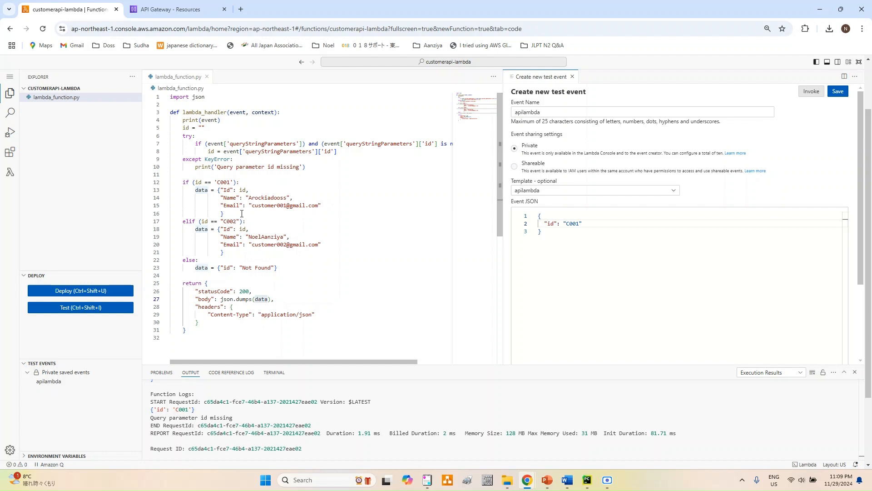
left_click_drag(242, 214, 181, 183)
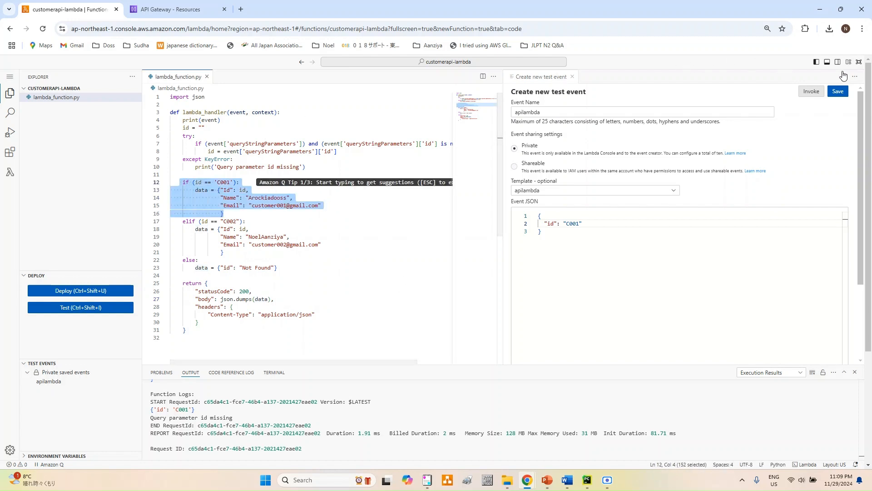
Step: Leave the full-screen code editor and examine the function's log stream in CloudWatch
left_click(859, 63)
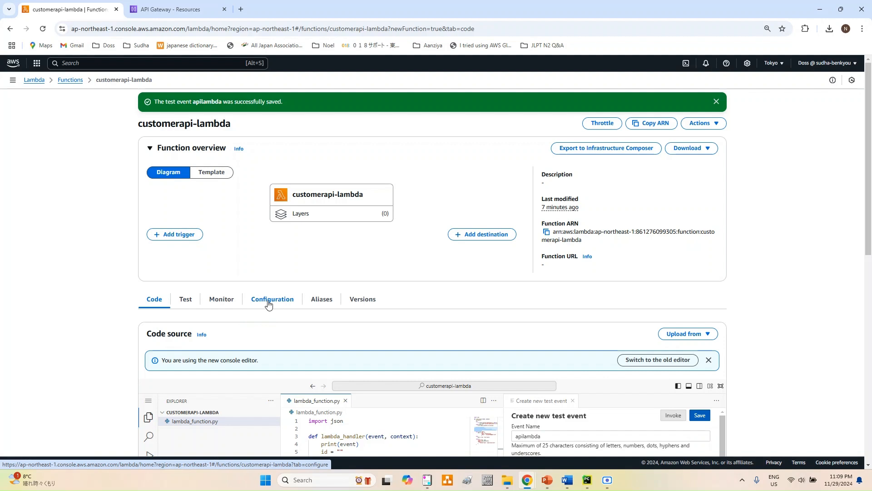
left_click(226, 304)
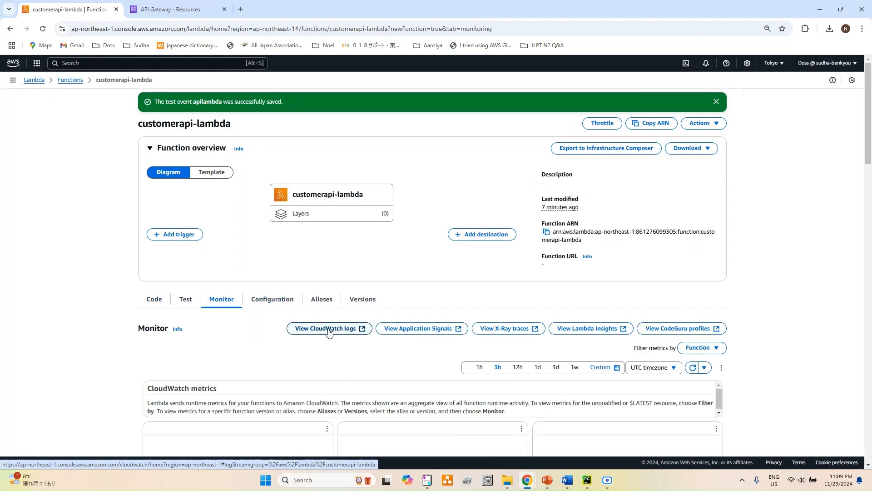
left_click(330, 333)
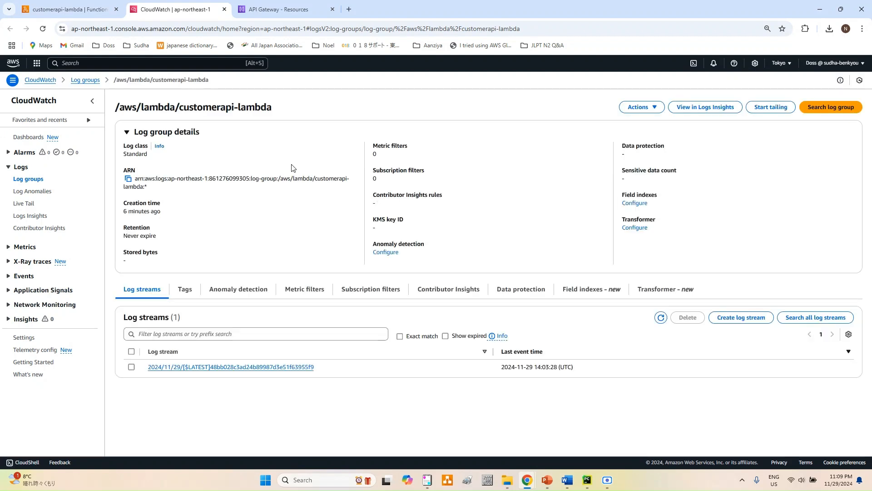
left_click(254, 368)
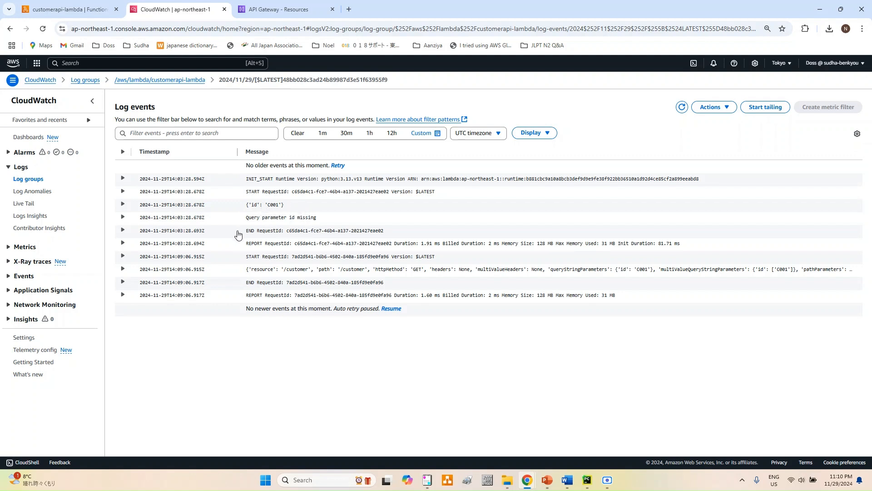
left_click(123, 230)
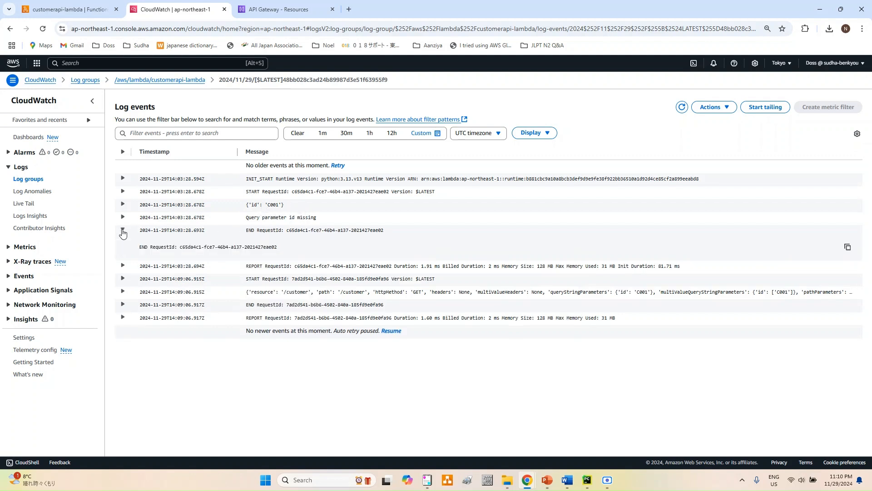
left_click(123, 230)
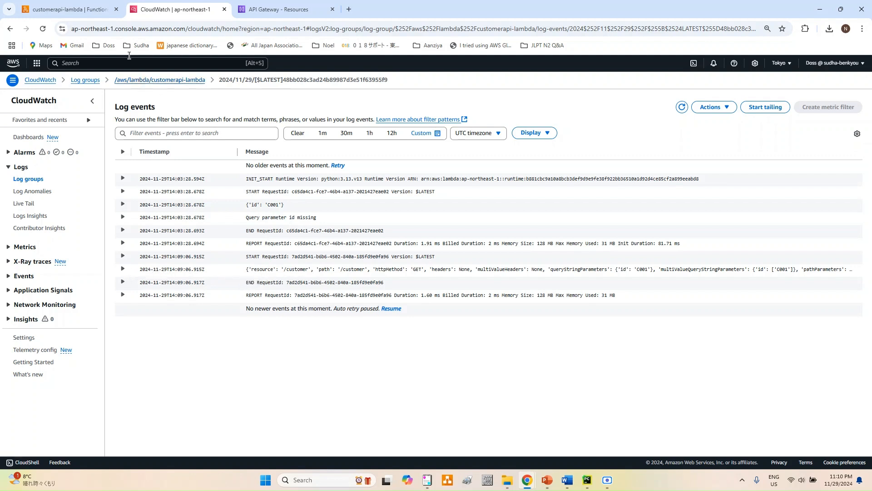
Step: Return to the customerapi-lambda browser tab and view the function's code source again
left_click(95, 13)
scroll(249, 317, "down", 3)
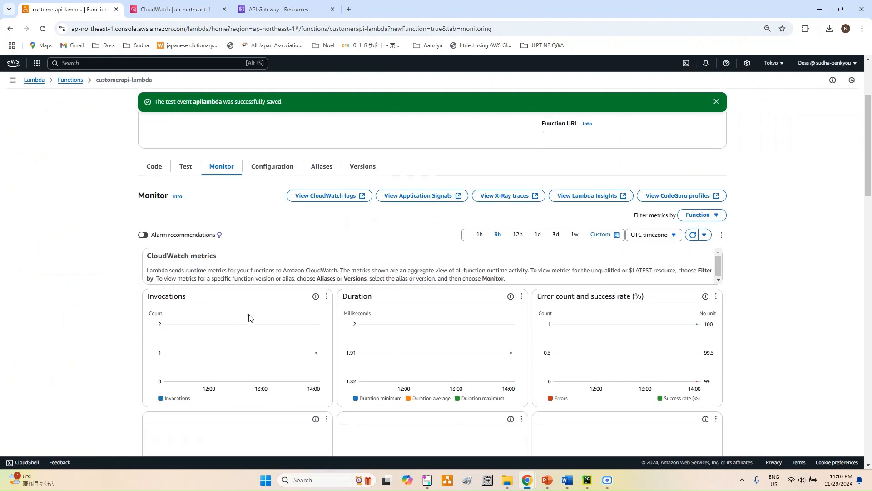
scroll(249, 317, "up", 3)
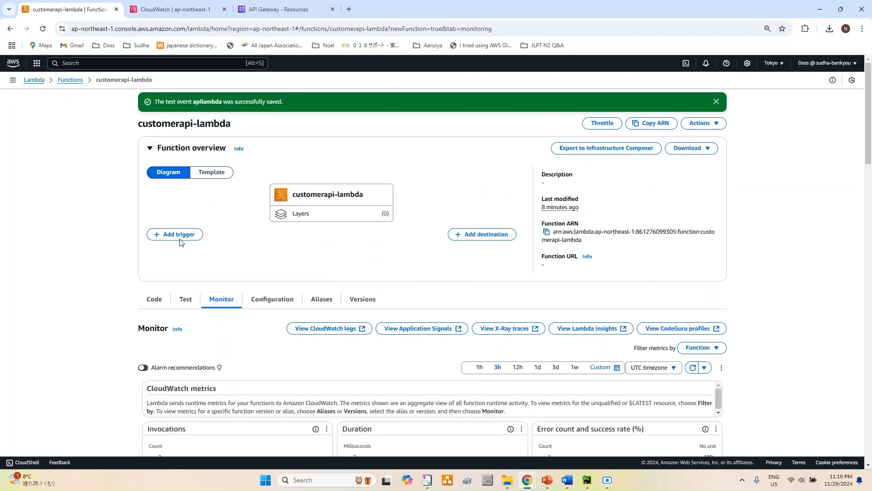
left_click(154, 299)
scroll(291, 395, "down", 4)
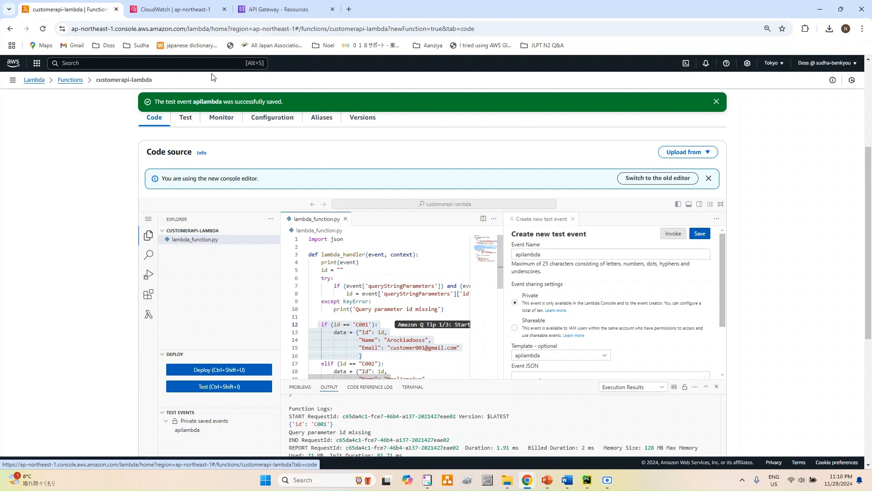
Step: Back in the CloudWatch tab, expand the logged /customer request event and highlight its queryStringParameters entry
left_click(202, 12)
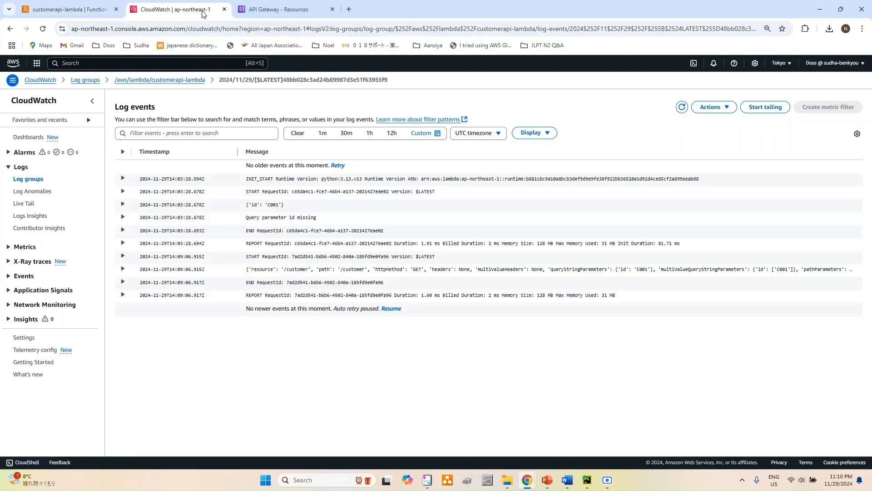
left_click(122, 269)
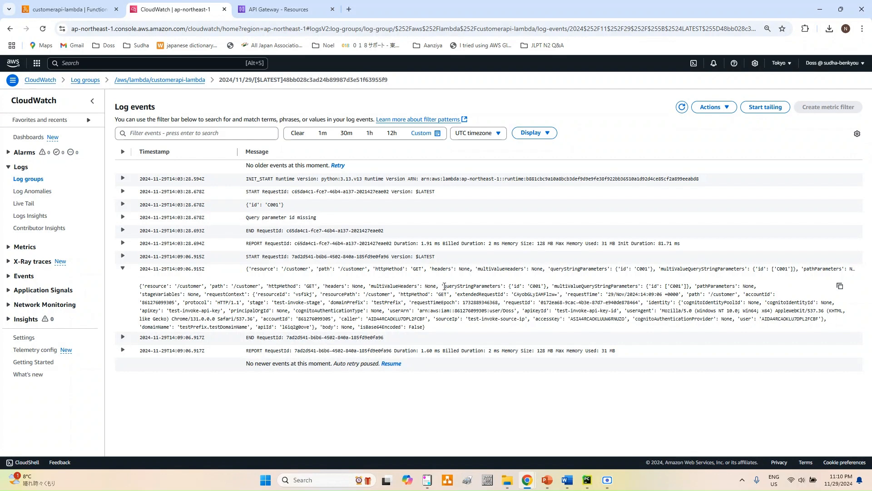
left_click_drag(444, 287, 552, 289)
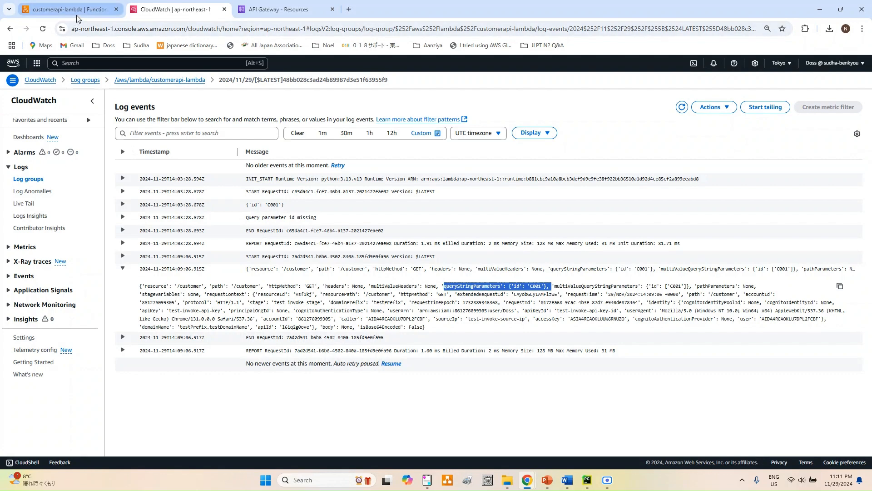
Step: Switch to the API Gateway tab, set the test query string to id=C002 and run the GET method test
left_click(266, 10)
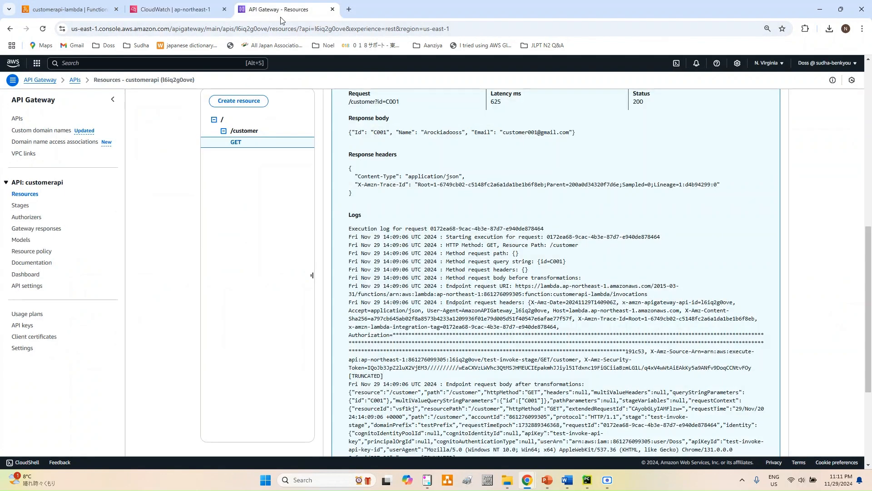
scroll(414, 204, "up", 5)
left_click(360, 187)
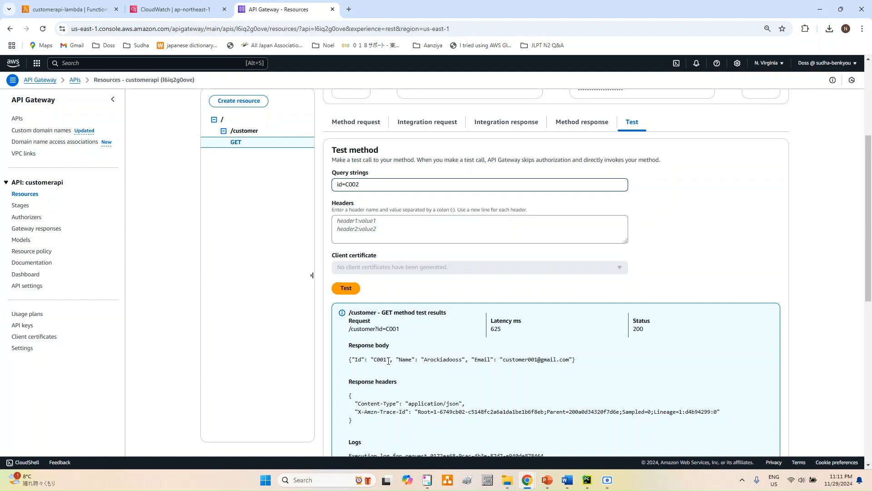
scroll(390, 359, "down", 3)
scroll(388, 368, "down", 5)
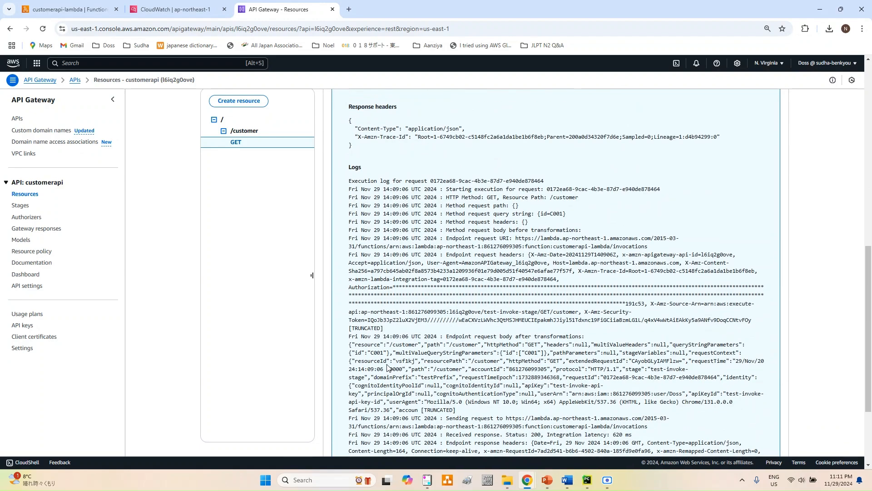
scroll(389, 363, "up", 6)
scroll(389, 364, "up", 5)
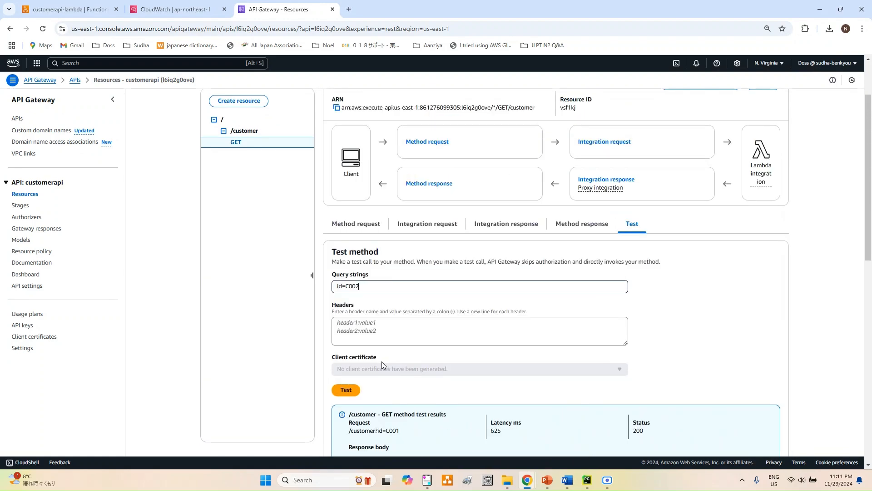
left_click(346, 391)
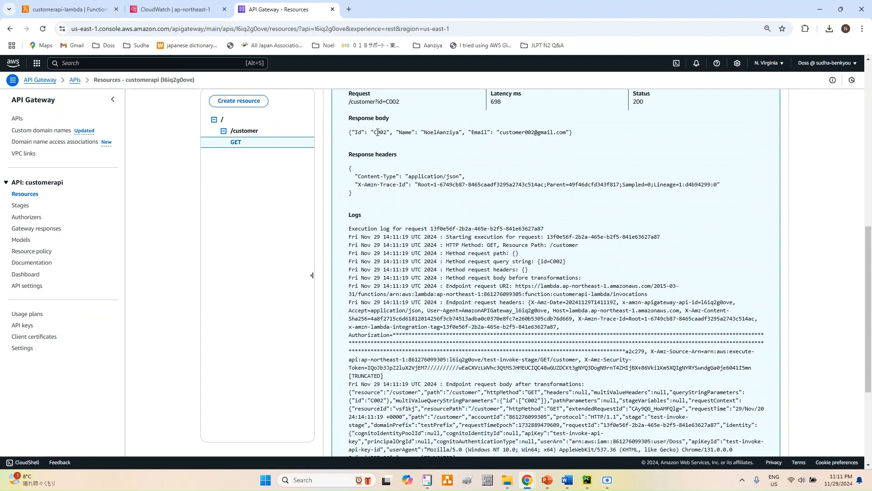
Step: Highlight the response body in the test results for customer C002
scroll(380, 143, "up", 2)
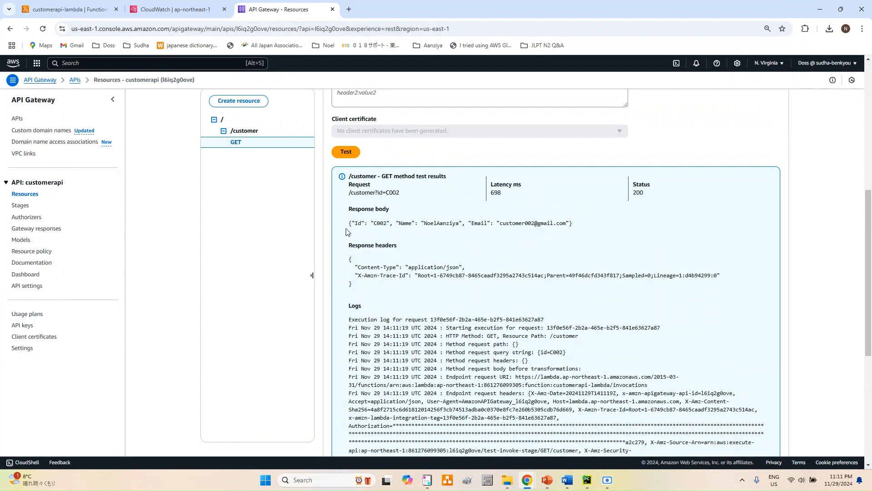
left_click_drag(346, 228, 570, 231)
left_click(586, 226)
Step: Set the test query string to id=C003 and run the GET method test
scroll(400, 222, "up", 4)
left_click(387, 229)
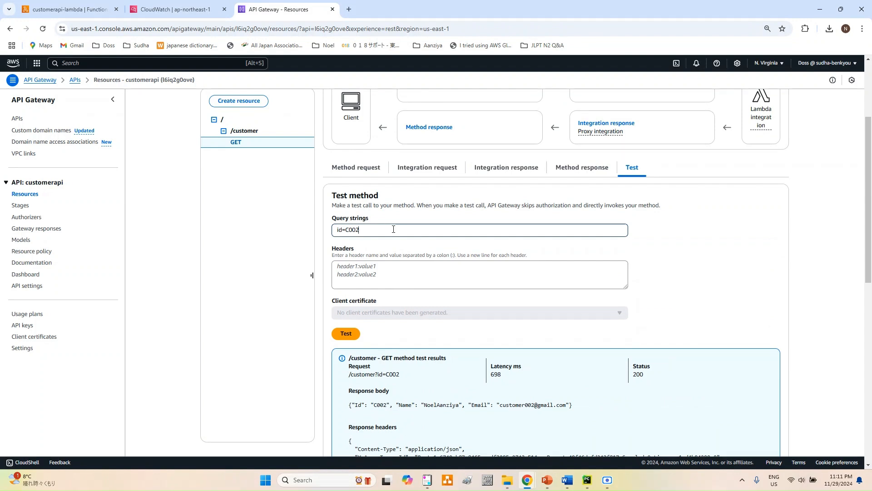
key("BackSpace")
left_click(349, 339)
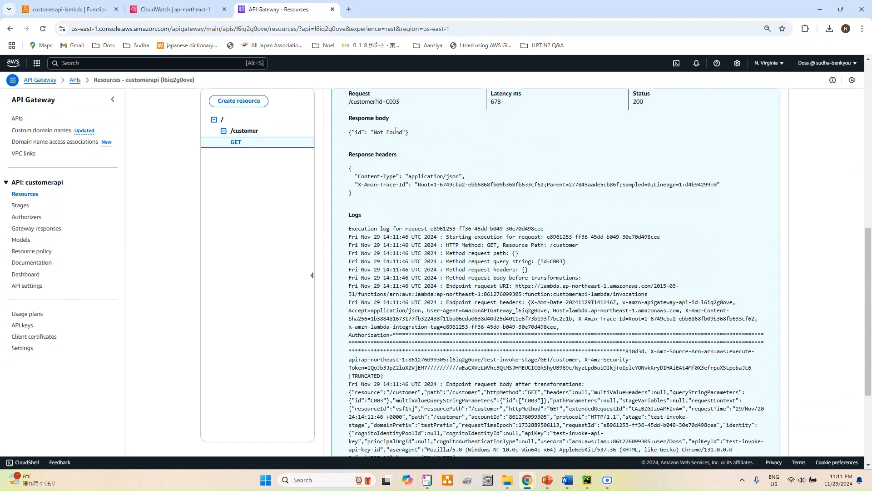
Step: In the customerapi-lambda tab, expand the code editor to full screen and highlight the data line of the else branch
left_click(68, 9)
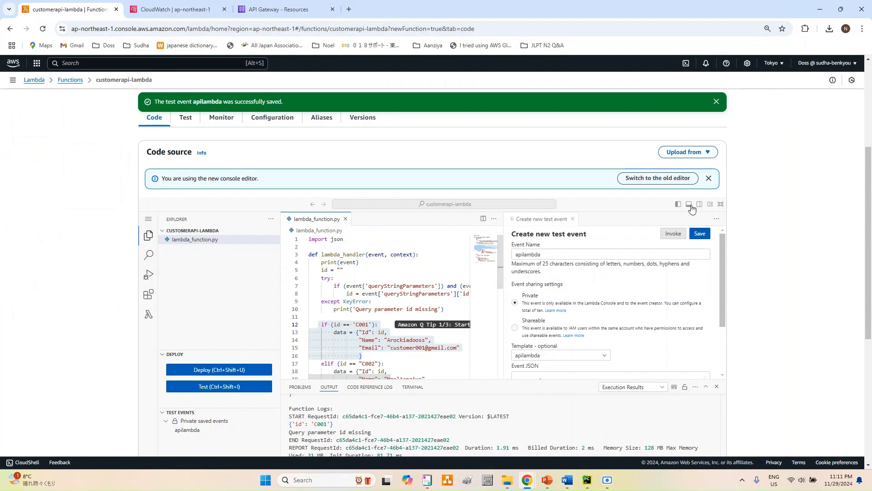
left_click(720, 204)
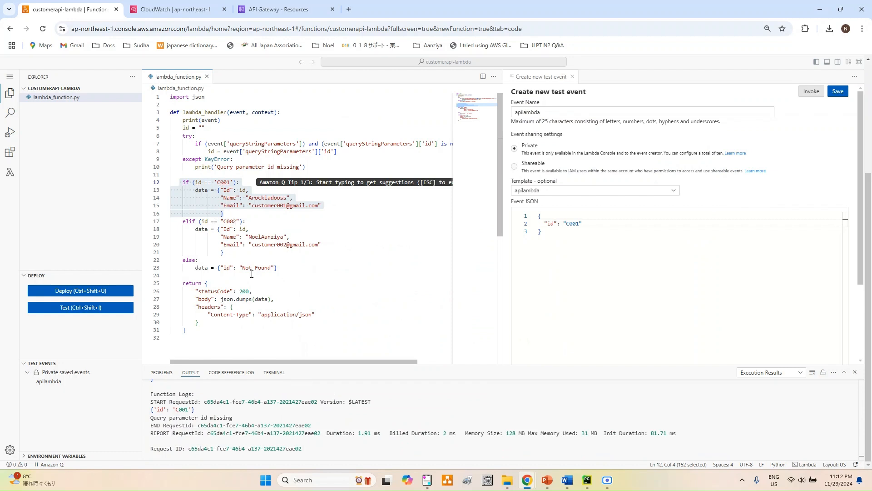
left_click_drag(287, 271, 172, 268)
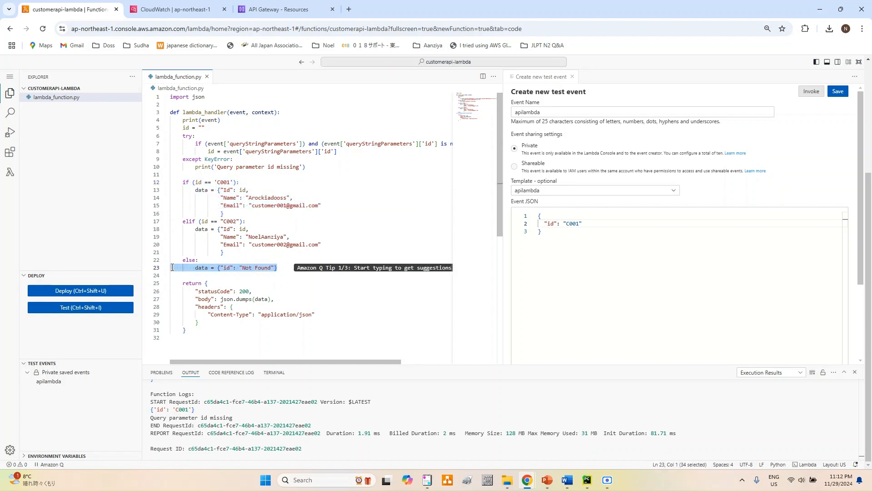
Step: Return to the API Gateway tab and review the request and response body of the C003 test
left_click(255, 10)
scroll(412, 304, "up", 4)
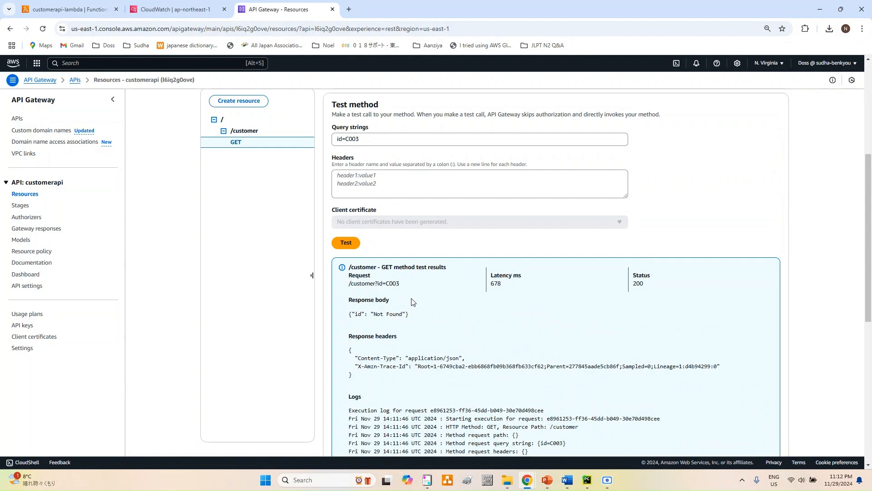
scroll(414, 302, "down", 2)
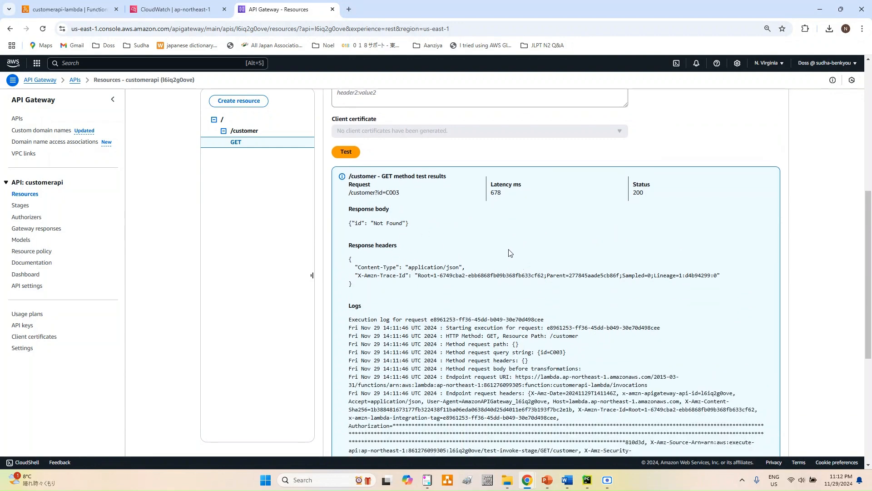
Step: Deploy the API to a new stage named Dev
scroll(510, 252, "up", 6)
scroll(509, 253, "up", 1)
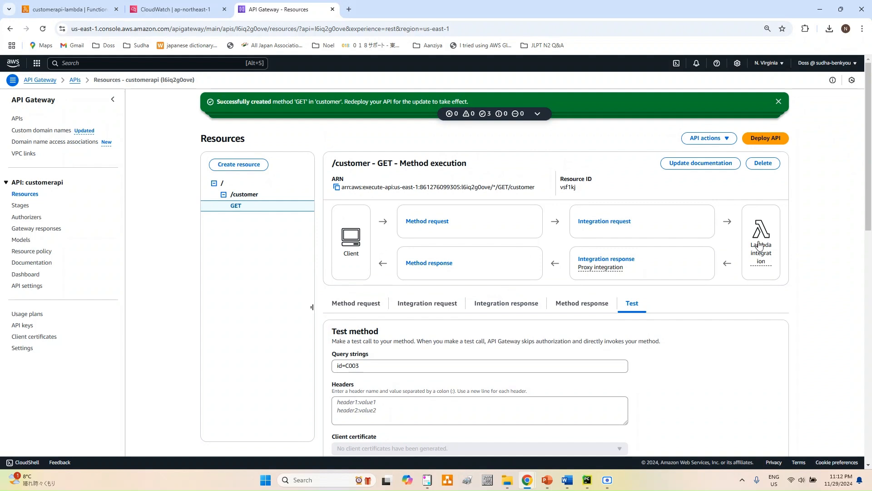
left_click(773, 142)
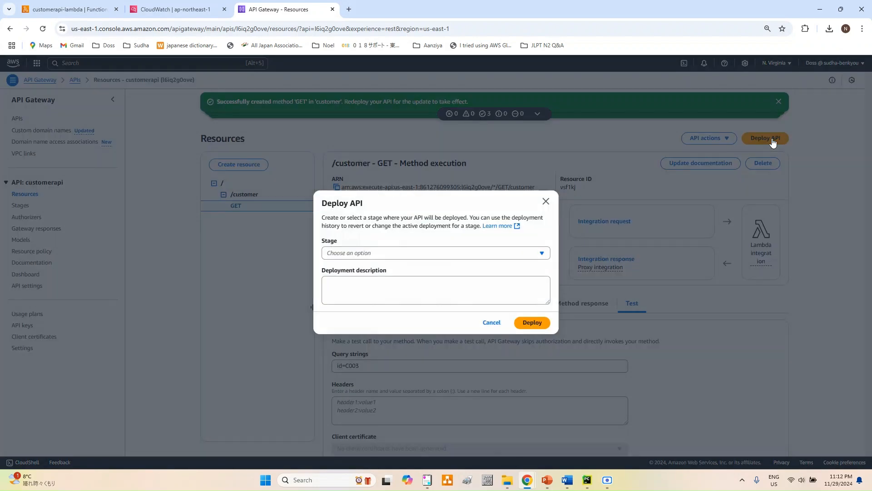
left_click(435, 254)
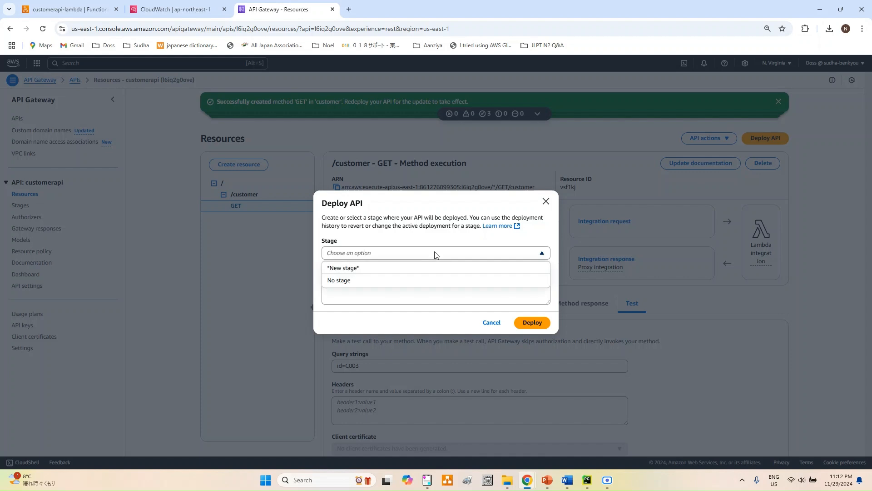
left_click(416, 269)
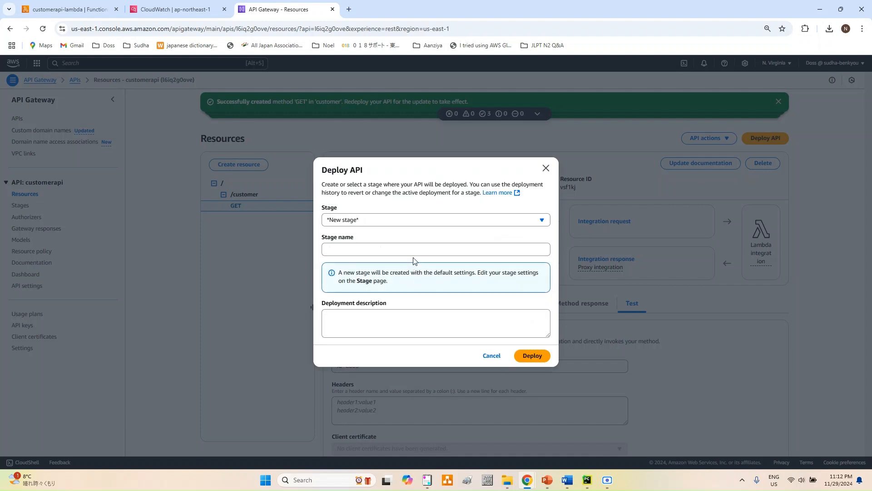
left_click(416, 249)
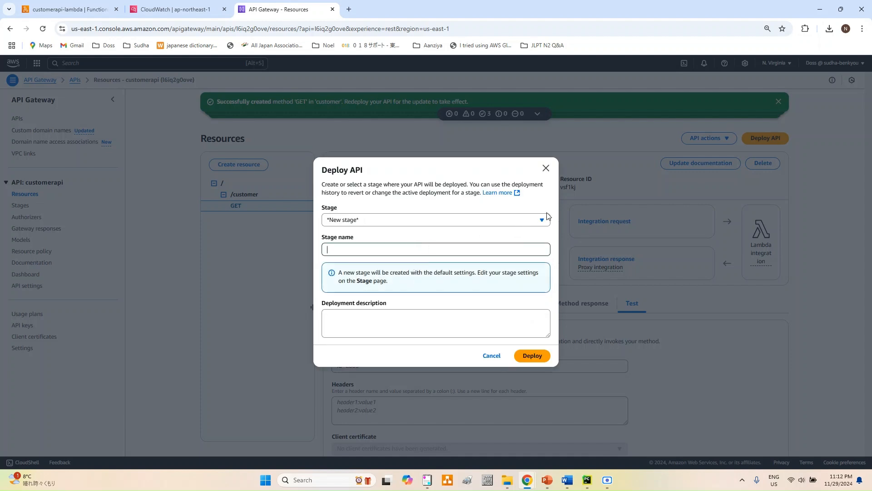
type("Dev")
left_click(533, 356)
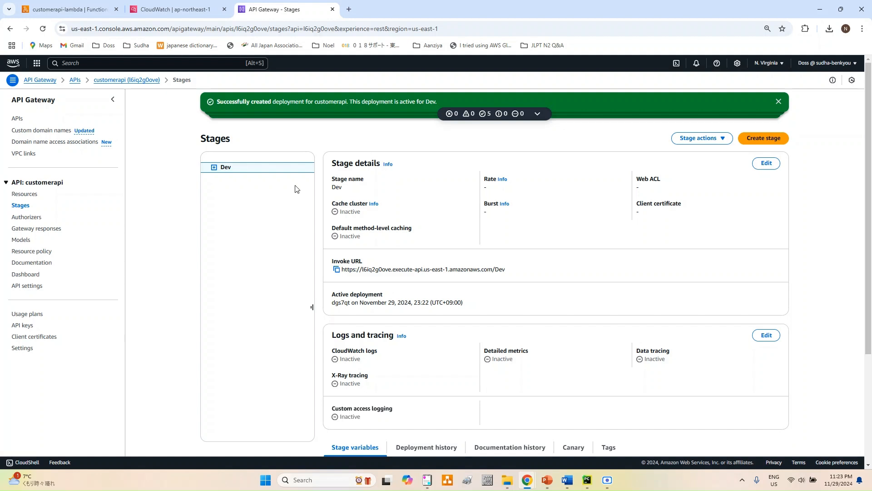
Step: Expand the Dev stage down to the /customer GET method and copy its invoke URL
left_click(213, 168)
left_click(223, 179)
left_click(233, 191)
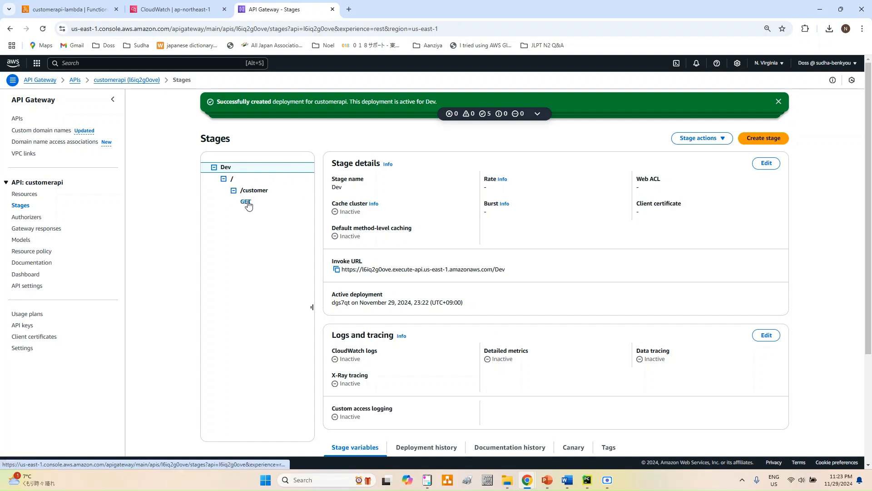
left_click(247, 202)
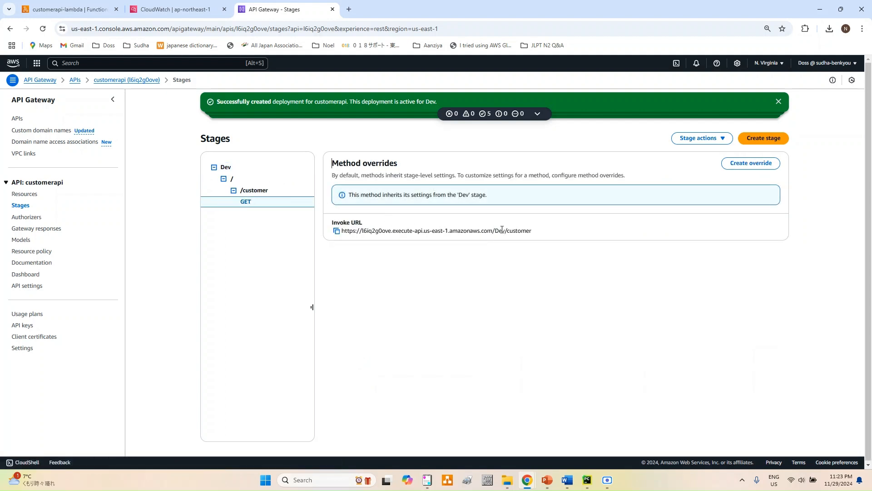
left_click(337, 231)
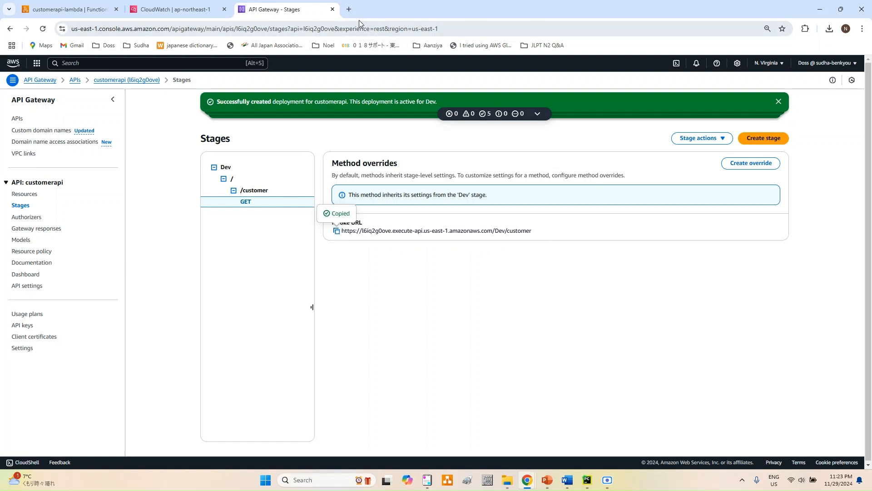
Step: Load the copied /Dev/customer invoke URL in a new browser tab
left_click(349, 10)
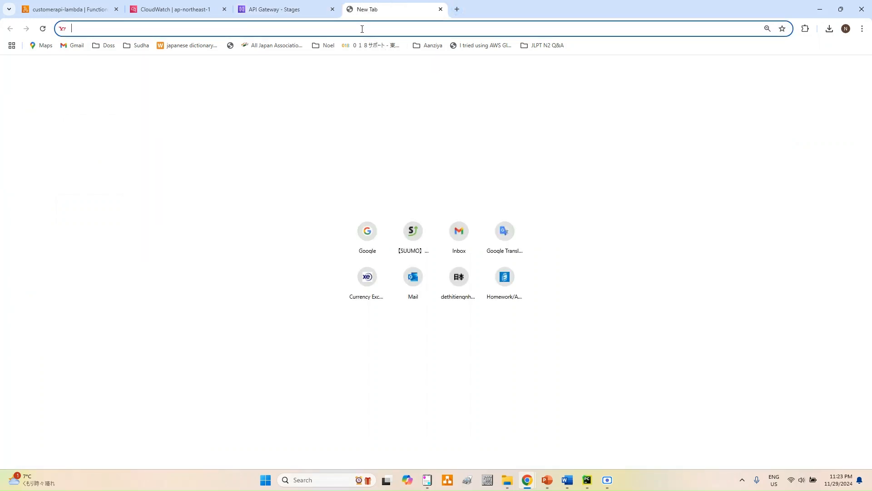
key("ctrl+v")
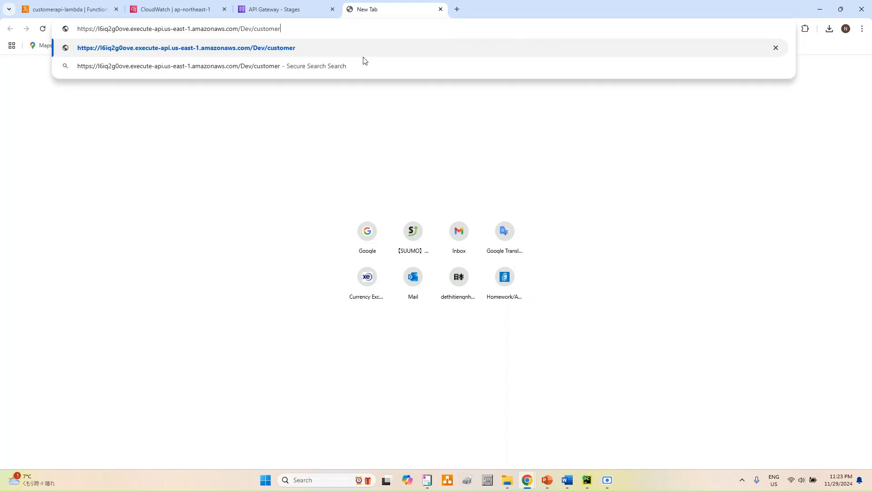
key("Return")
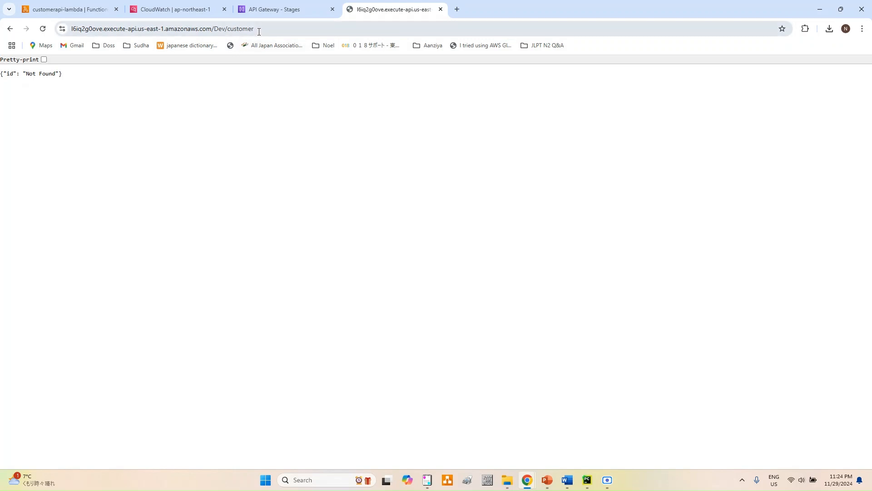
Step: Check the else branch's "Not Found" value in the customerapi-lambda code and return to the API response tab
left_click(79, 15)
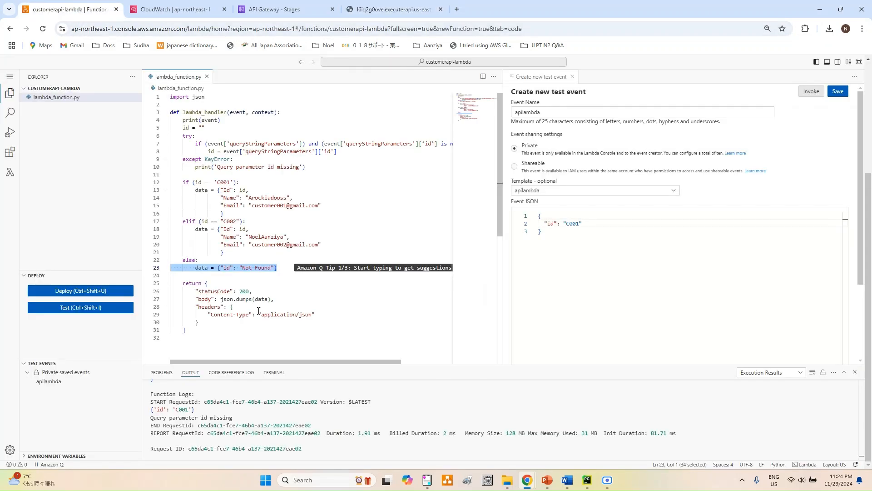
double_click(248, 268)
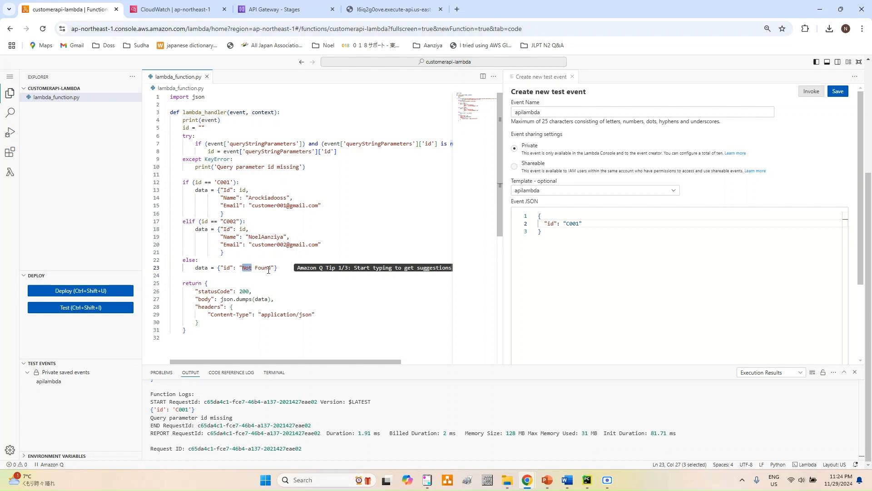
left_click(381, 10)
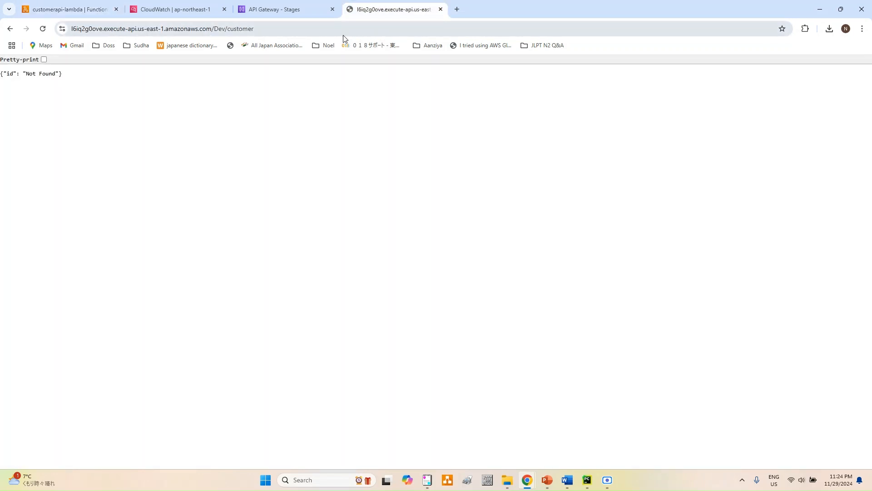
Step: Try to request the customer endpoint with ?i=C001 appended to the invoke URL
left_click(359, 28)
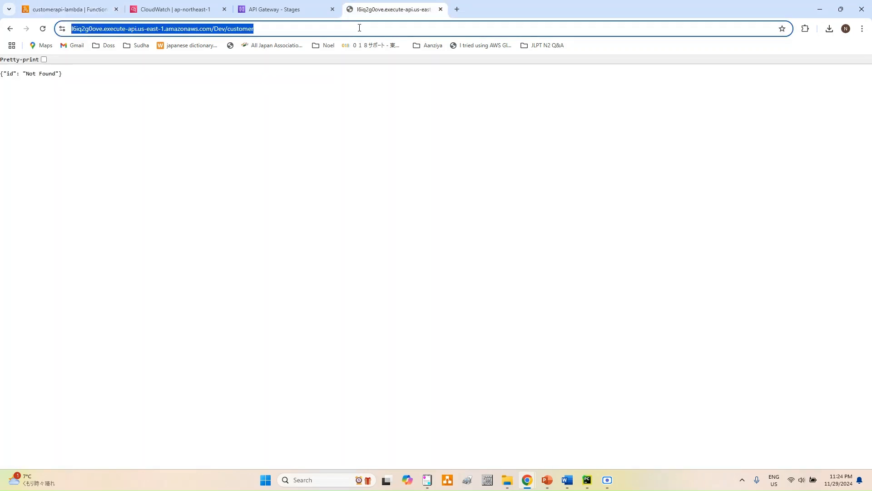
left_click(359, 27)
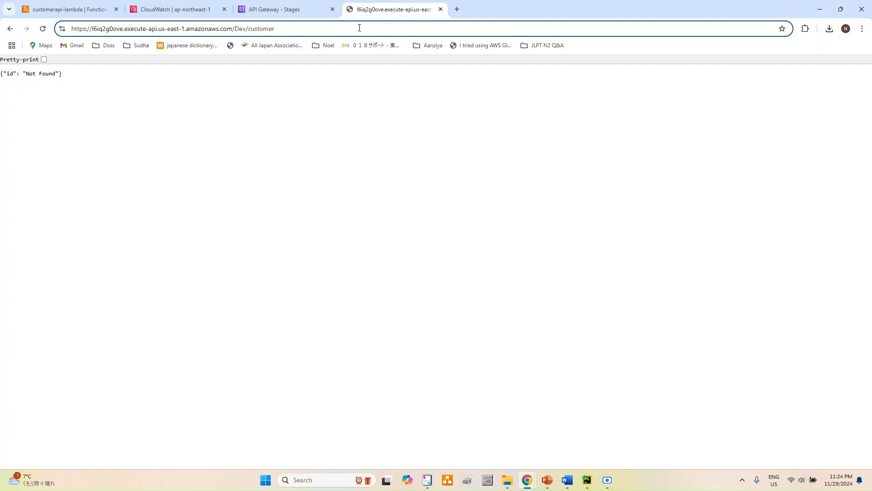
type("?")
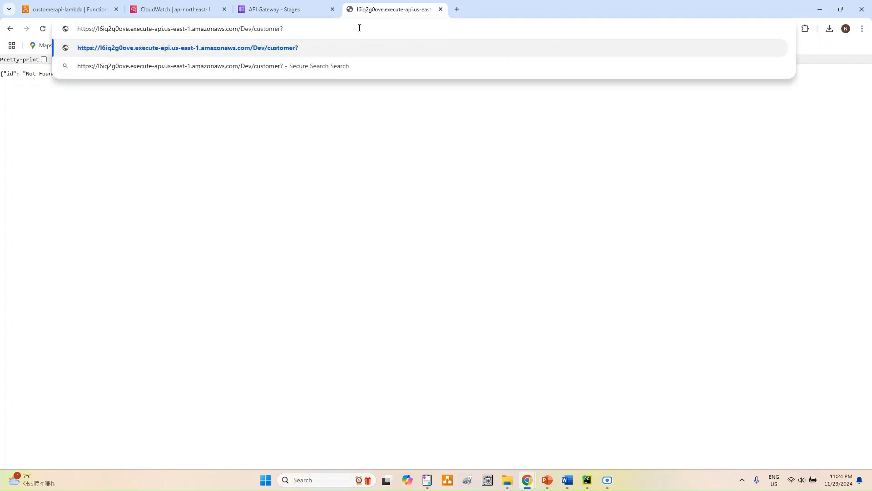
type("i=C001")
key("Return")
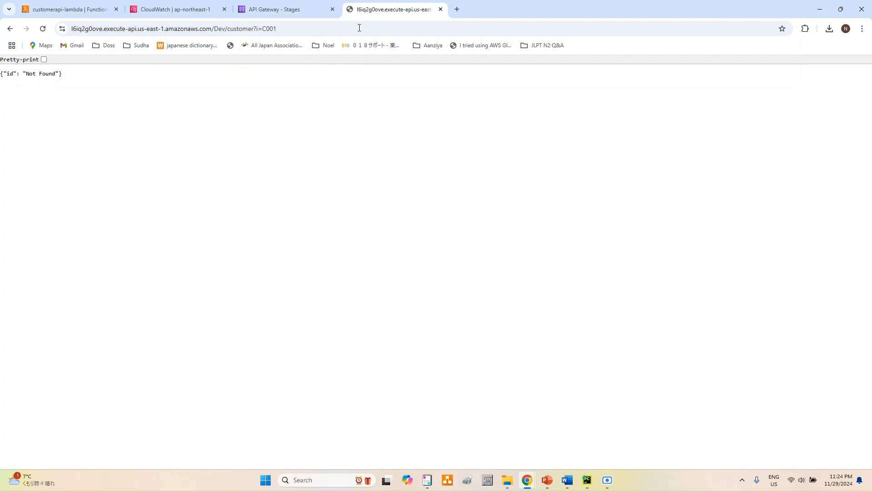
Step: Correct the query parameter in the customer invoke URL to id=C001 and request it
left_click(299, 31)
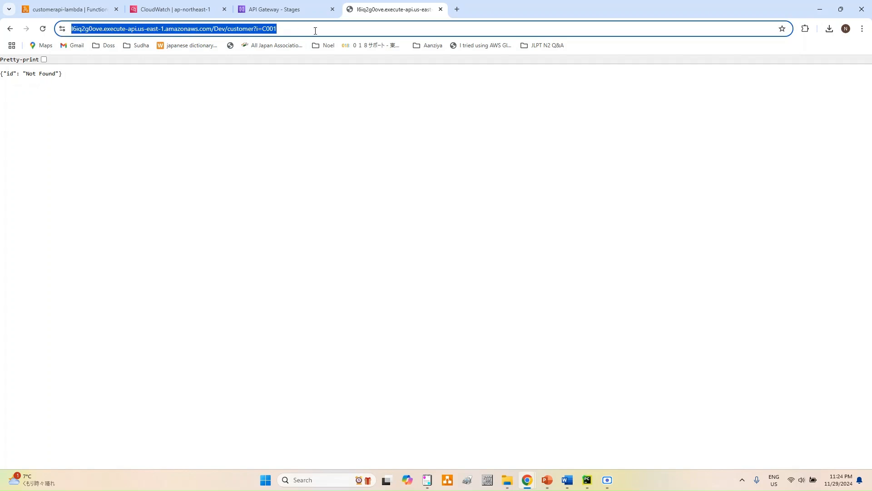
left_click(315, 31)
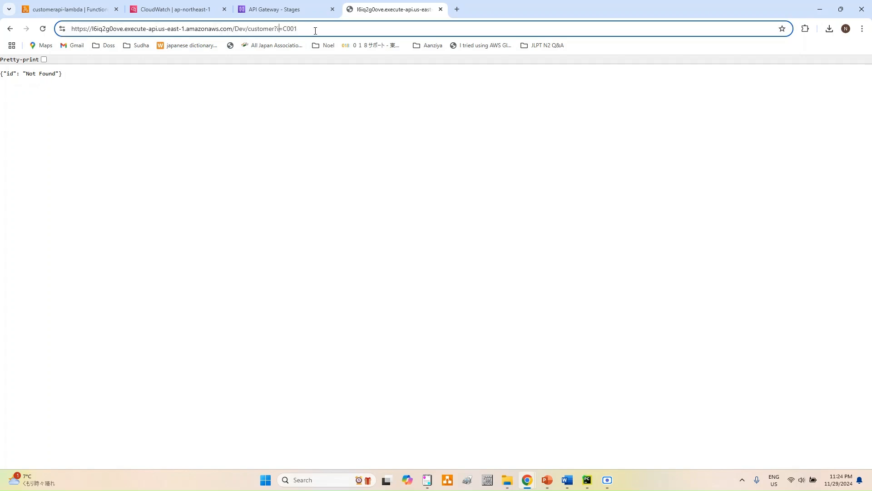
key("BackSpace")
type("id")
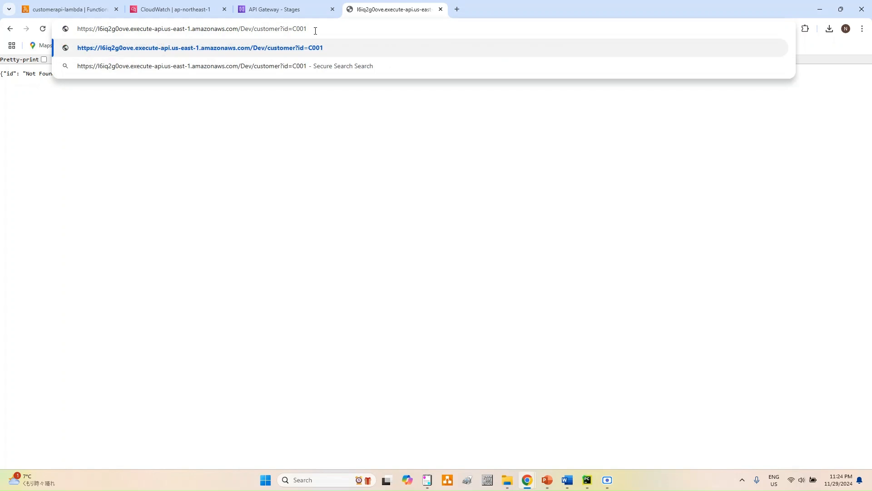
key("Return")
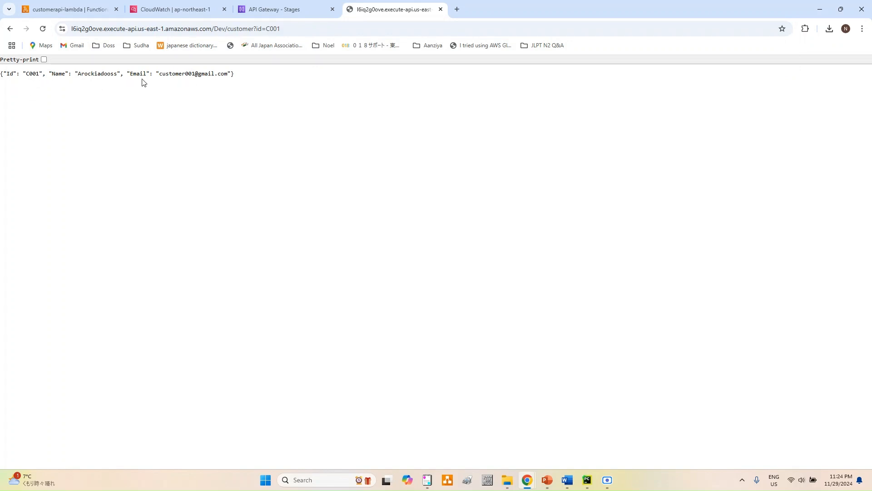
Step: Request the customer endpoint with the id parameter changed to C002
left_click(303, 31)
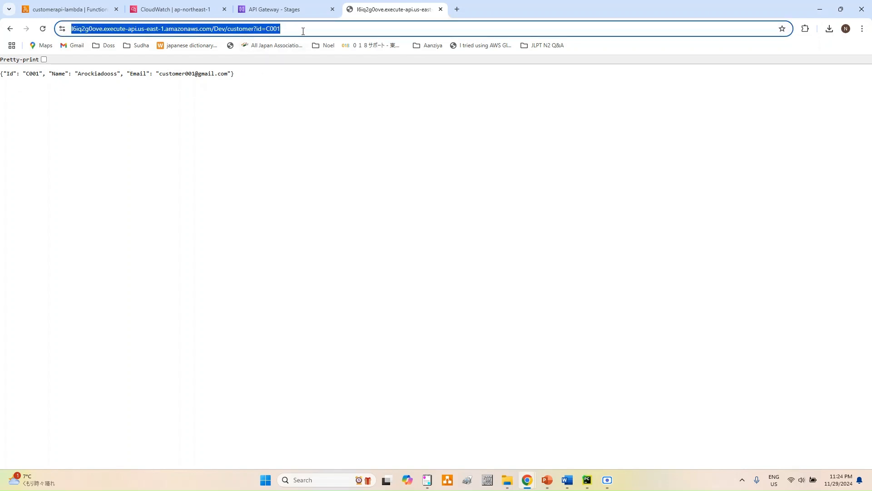
left_click(303, 31)
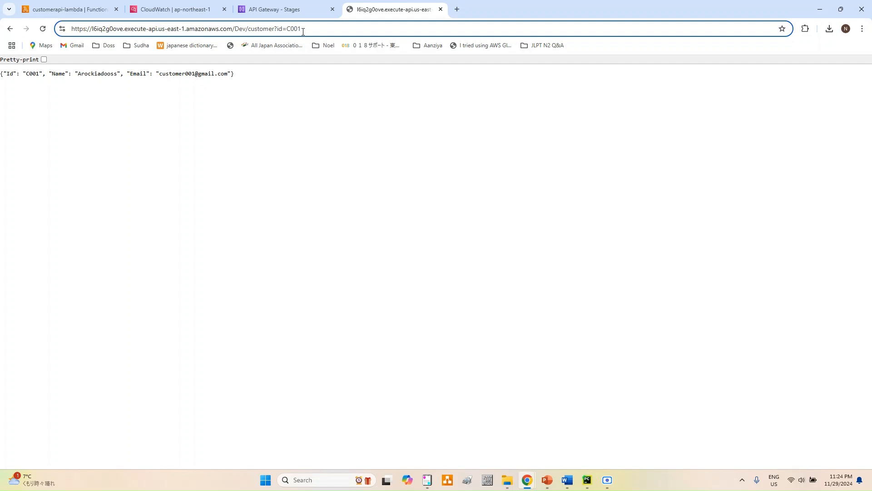
key("BackSpace")
type("2")
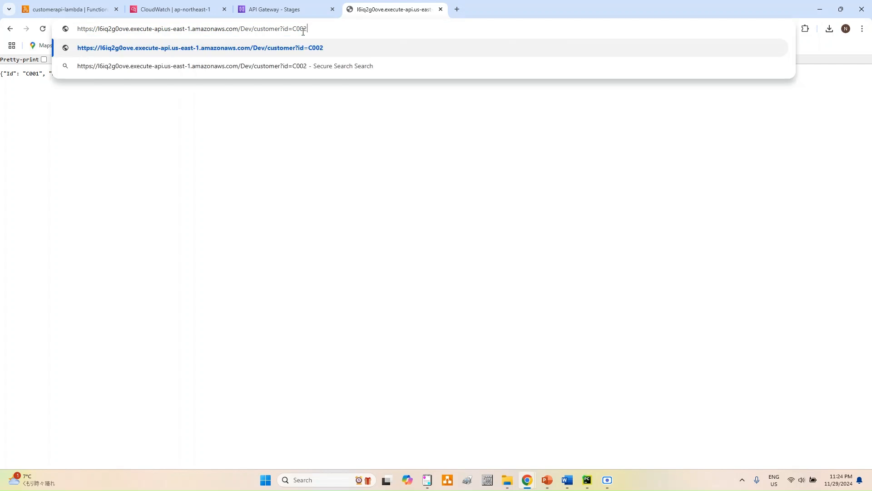
key("Return")
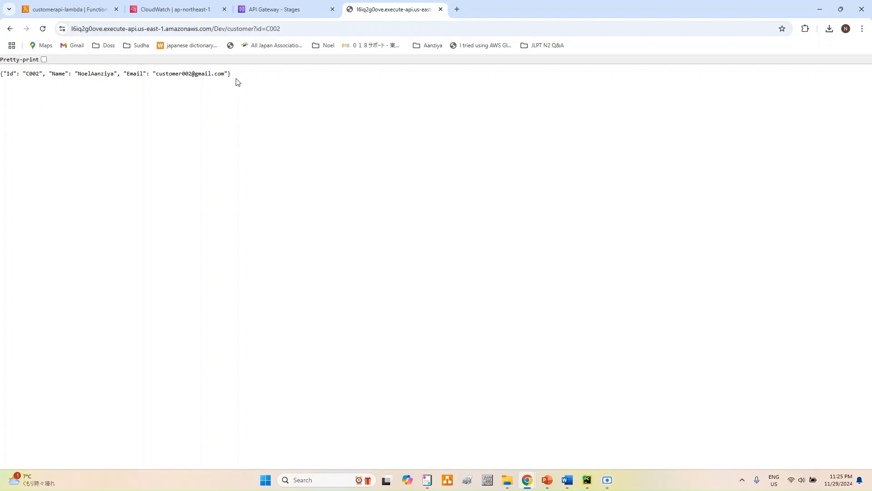
Step: Return to the customerapi-lambda function, close the old CloudWatch tab, and open the function's CloudWatch logs from its monitoring page
left_click(269, 10)
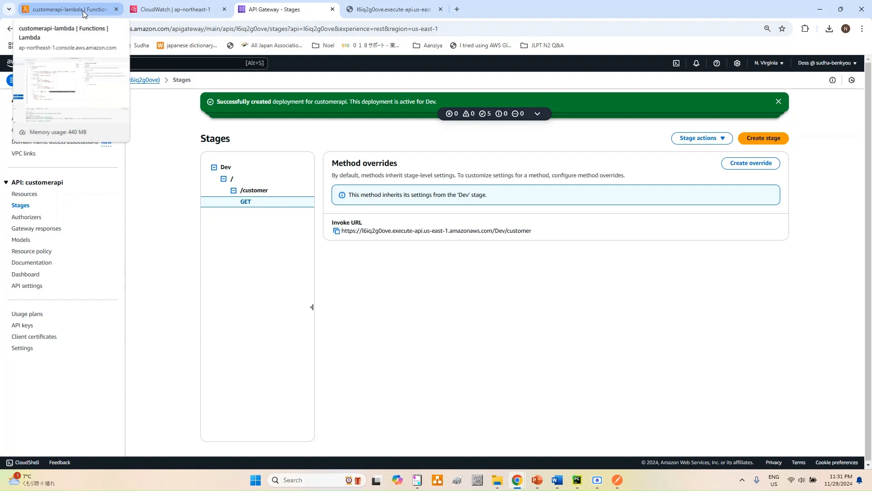
left_click(84, 14)
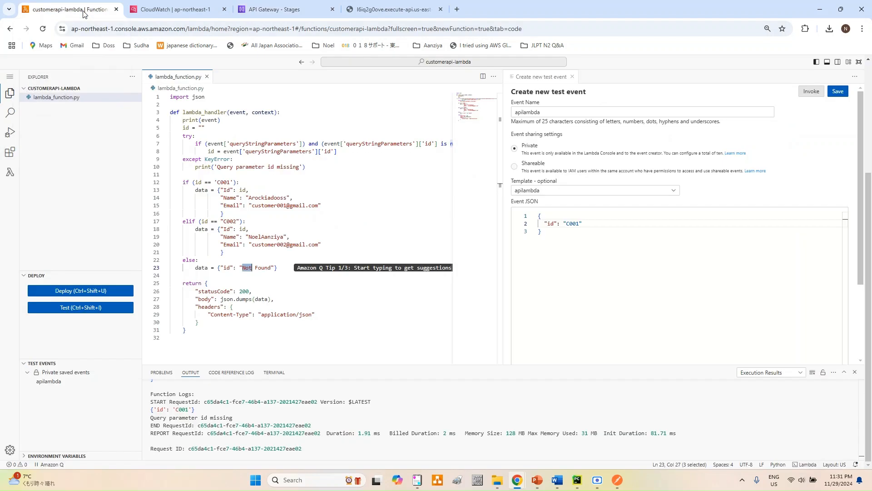
left_click(224, 9)
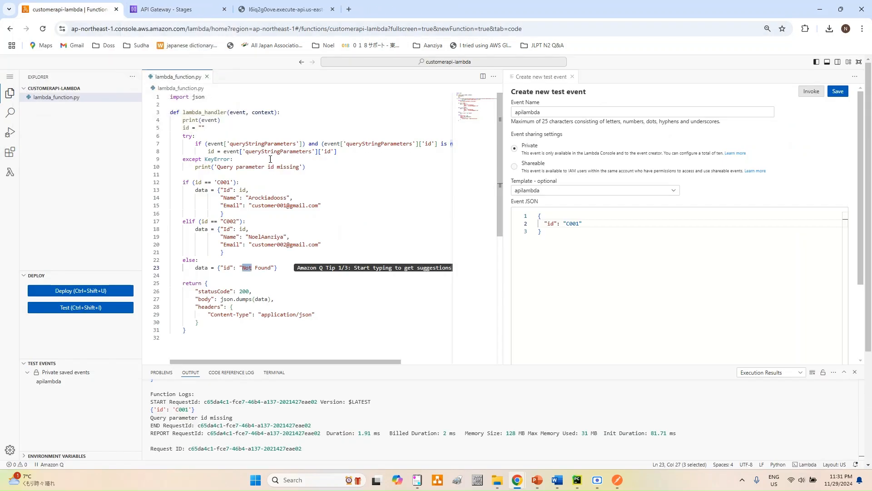
left_click(858, 64)
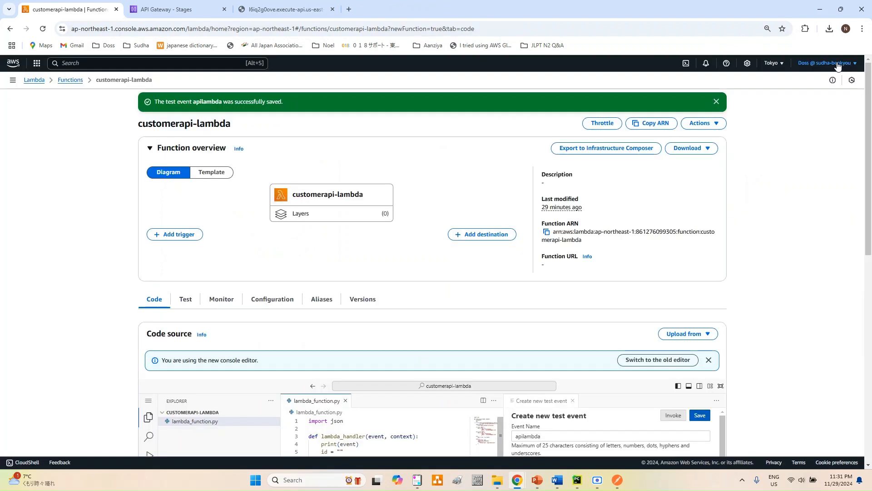
left_click(227, 303)
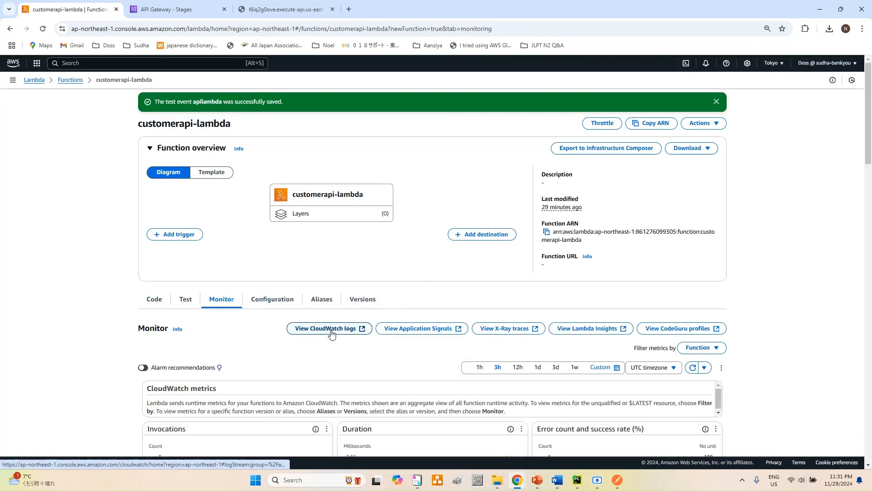
left_click(332, 334)
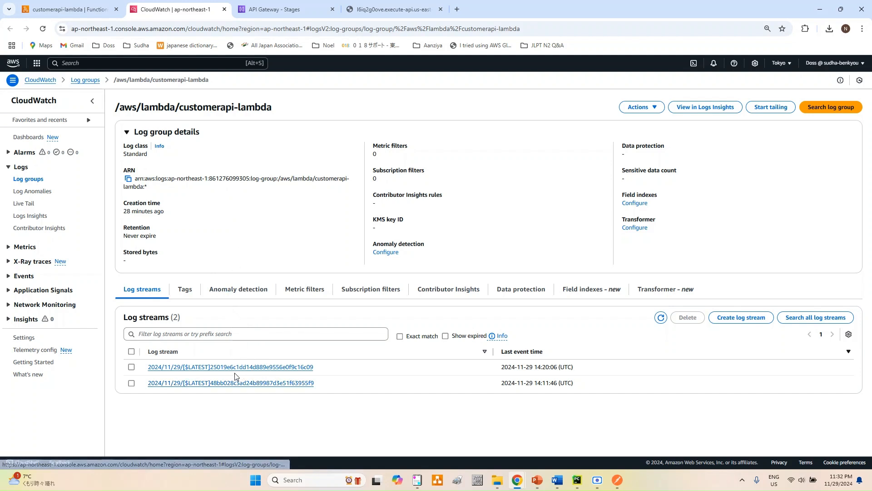
Step: Delete both log streams of the /aws/lambda/customerapi-lambda log group and refresh the stream list
left_click(131, 367)
left_click(131, 383)
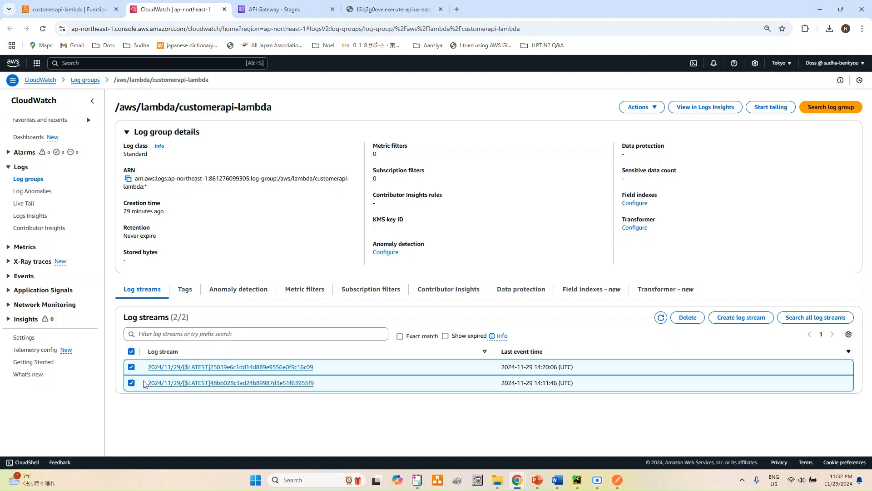
left_click(686, 320)
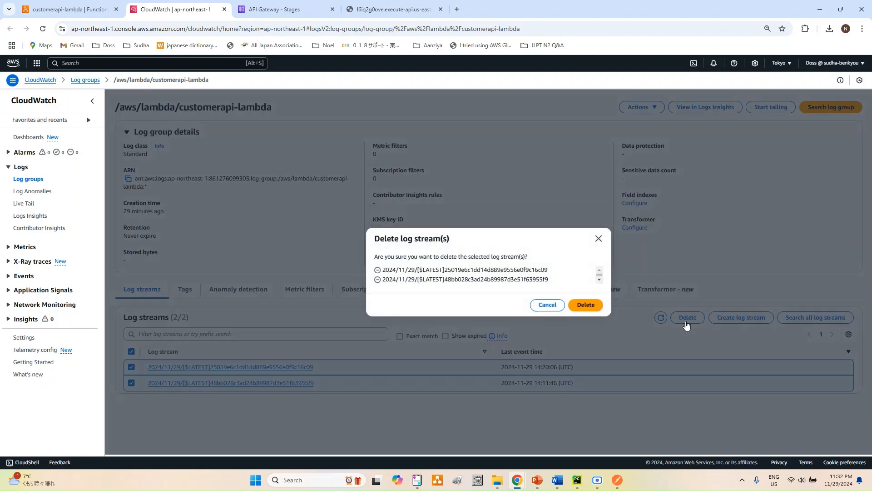
left_click(591, 305)
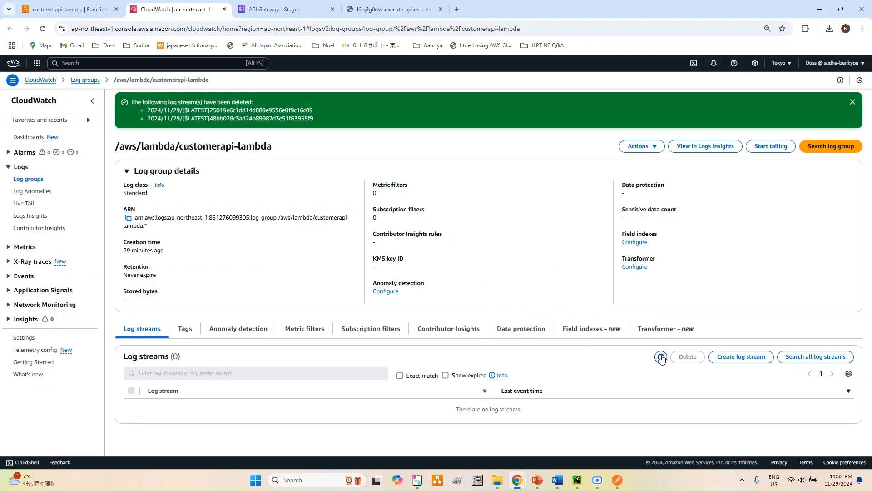
left_click(660, 357)
left_click(661, 357)
Step: Delete the /aws/lambda/customerapi-lambda log group from the CloudWatch log groups
left_click(94, 82)
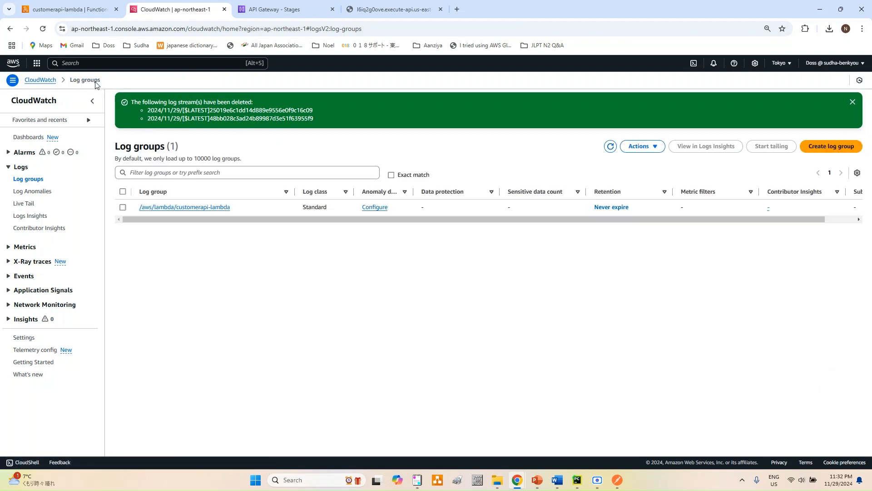
left_click(123, 207)
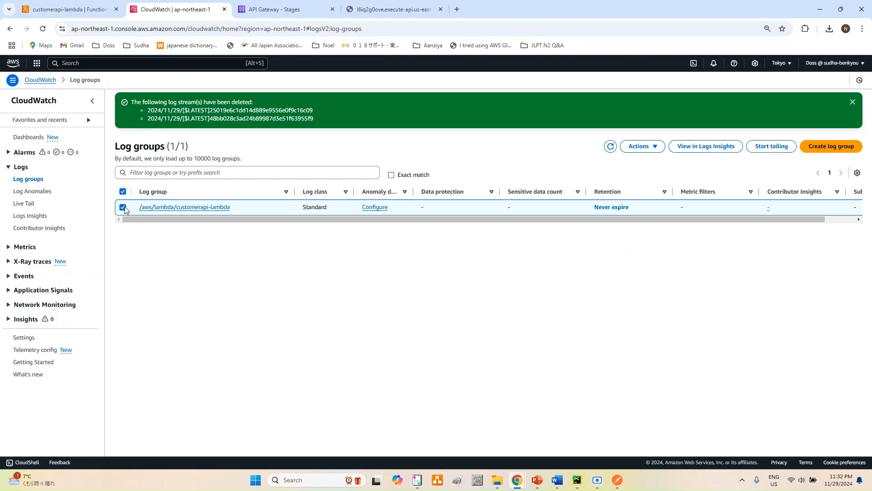
left_click(659, 150)
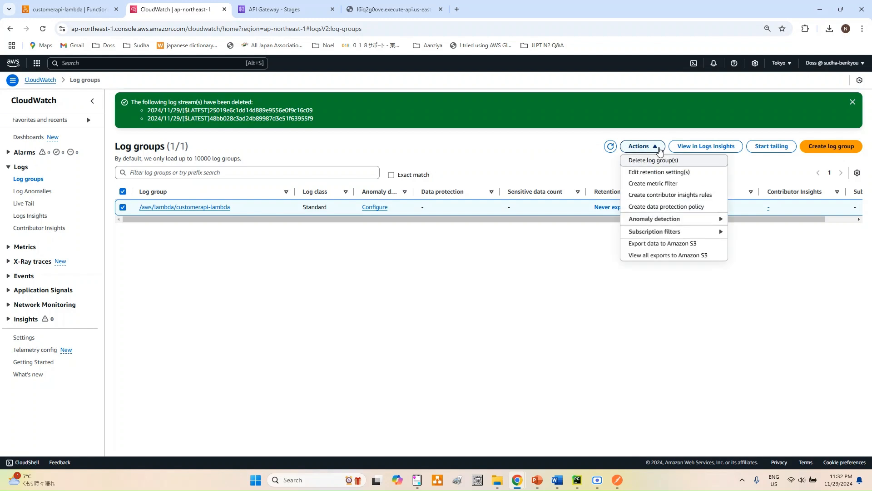
left_click(667, 164)
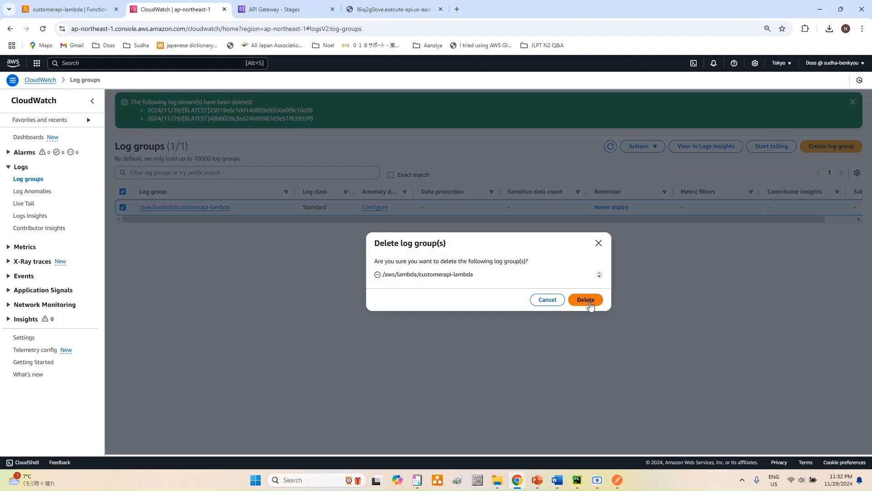
left_click(585, 299)
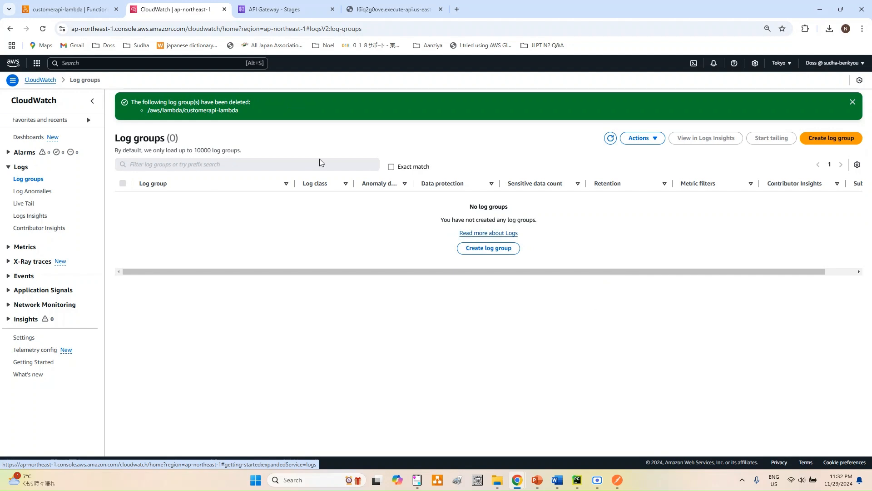
Step: Check the customerapi-lambda function's CloudWatch logs again and close both CloudWatch tabs
left_click(97, 12)
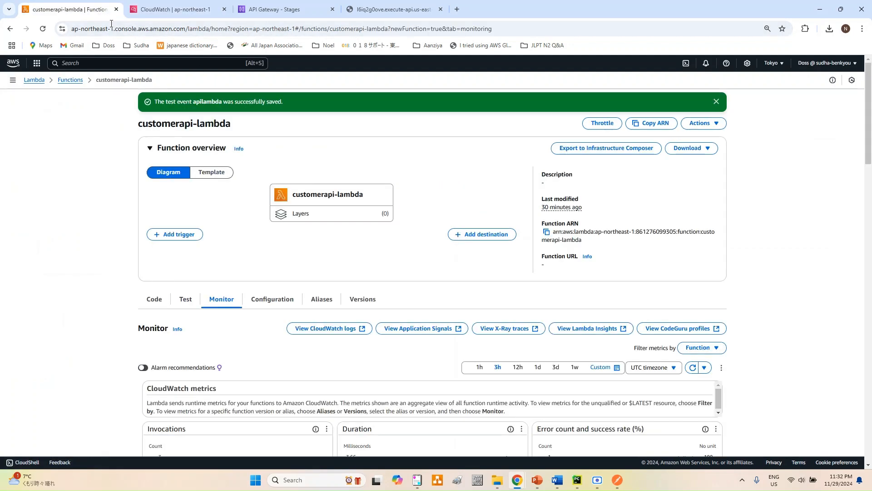
left_click(332, 328)
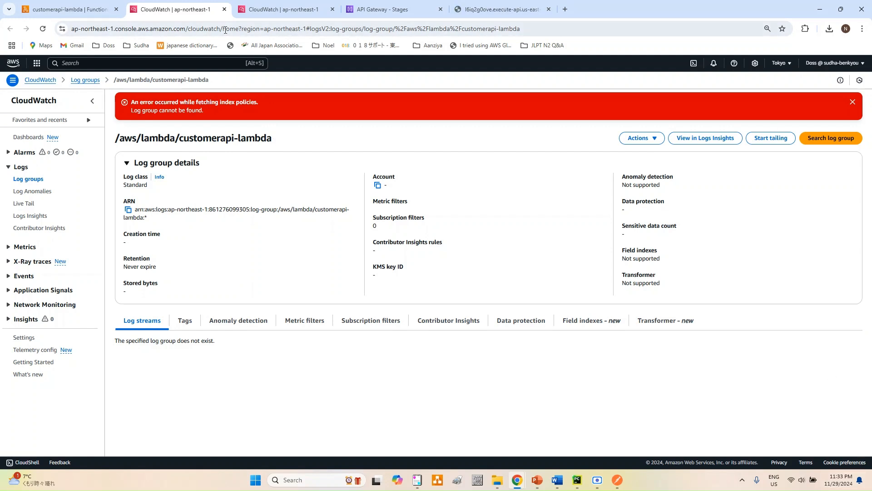
left_click(224, 9)
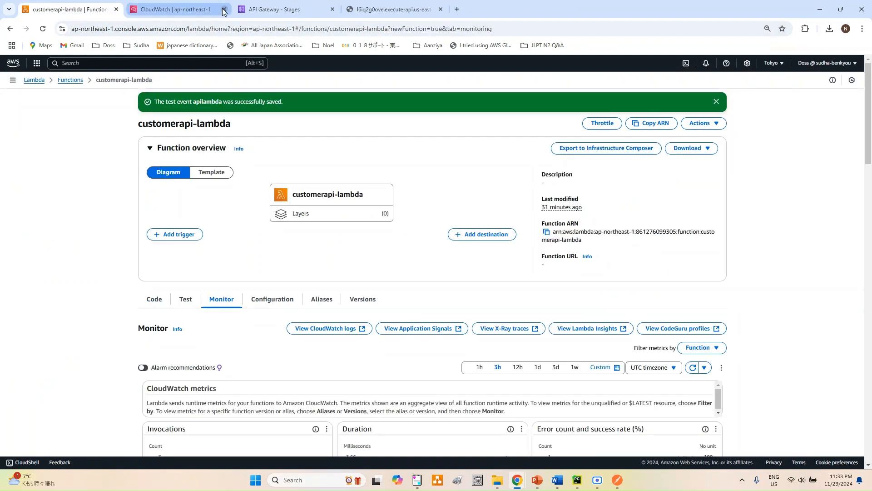
left_click(223, 9)
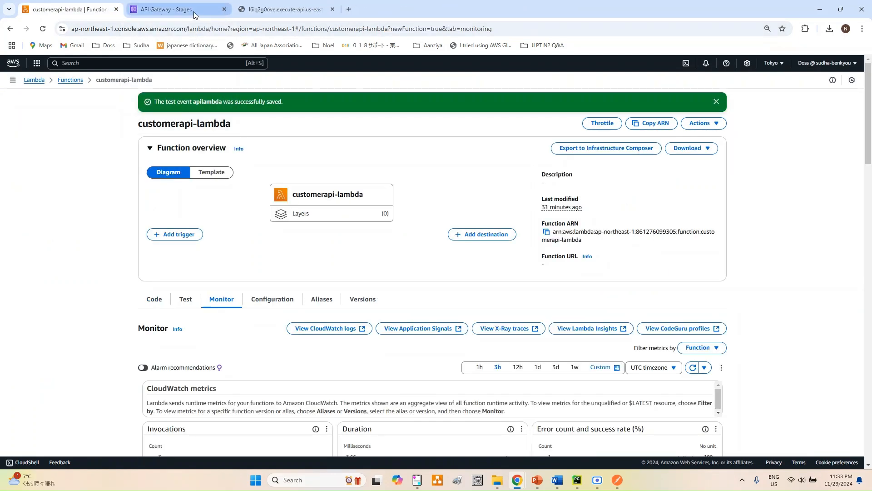
Step: Open the customerapi-lambda function's execution role in IAM from its permissions configuration
left_click(275, 300)
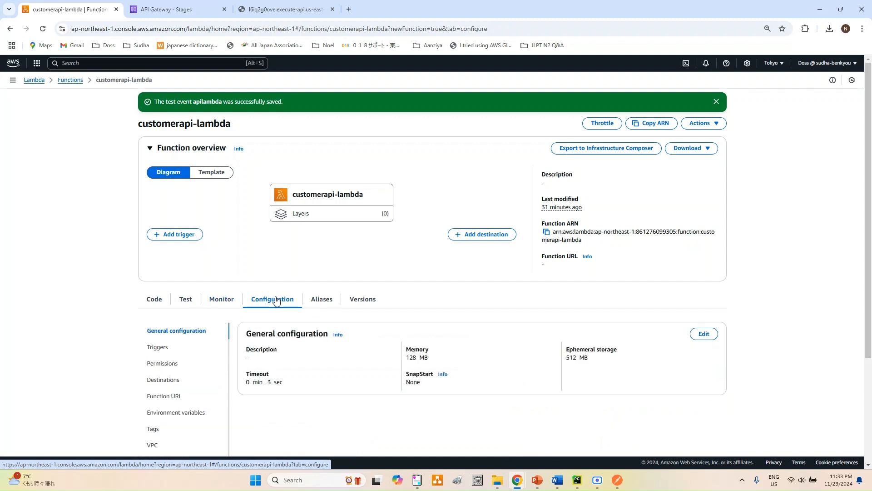
scroll(236, 288, "down", 2)
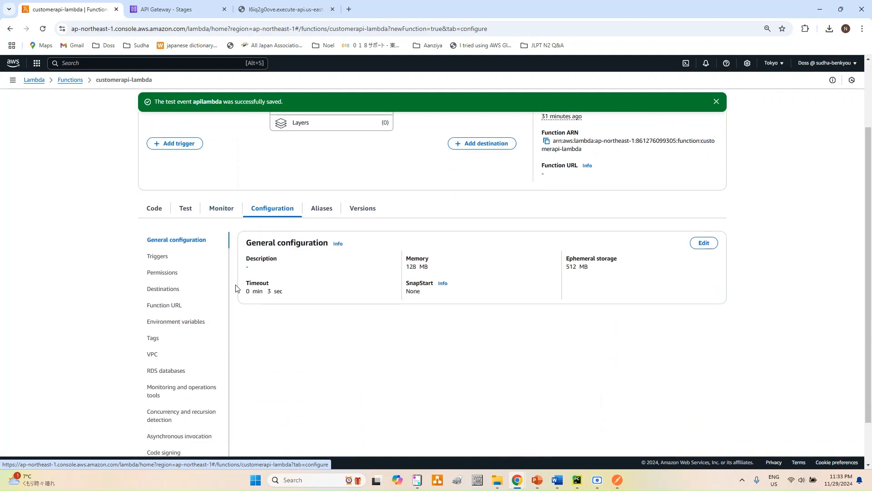
left_click(159, 275)
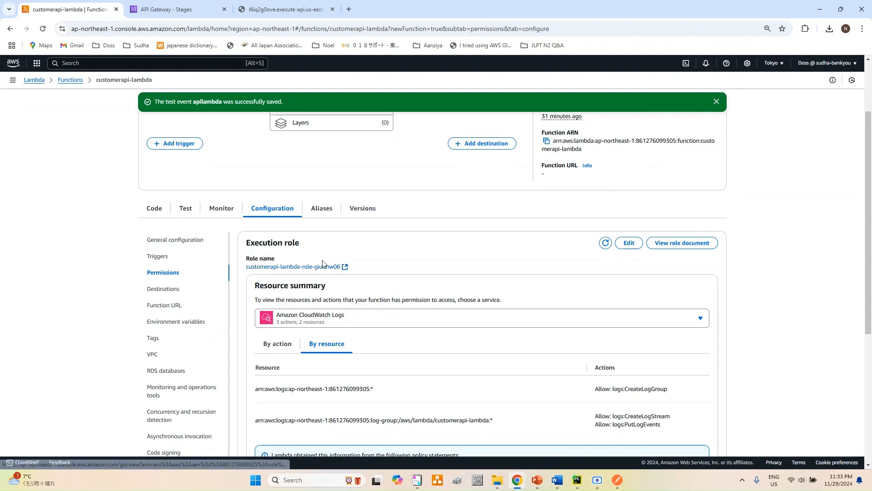
left_click(345, 269)
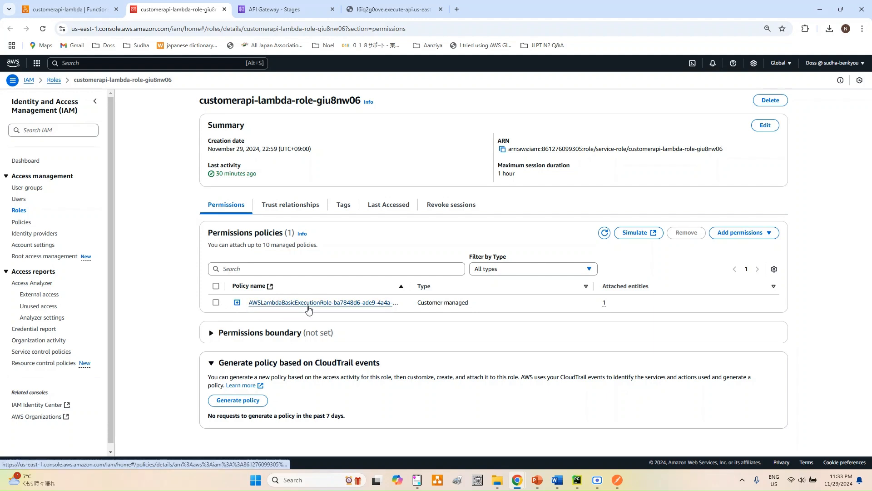
Step: Delete the IAM role customerapi-lambda-role-giu8nw06, entering its role name to confirm the deletion
left_click_drag(411, 291, 468, 291)
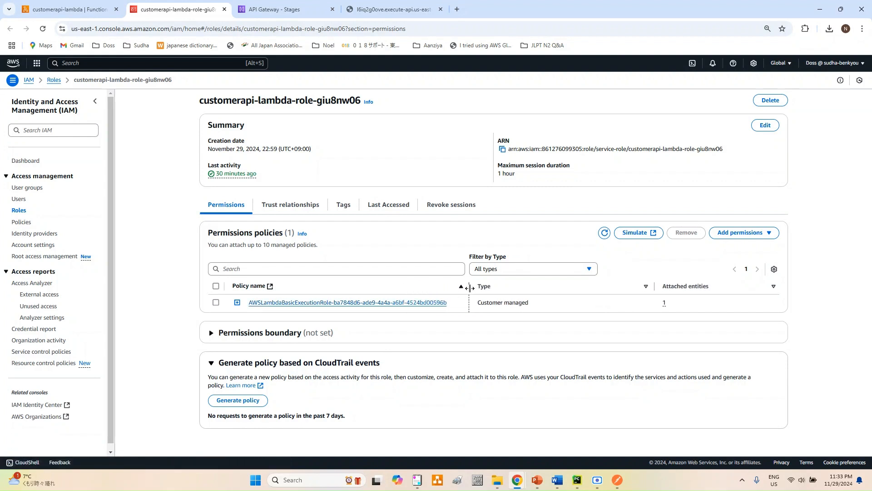
left_click(215, 303)
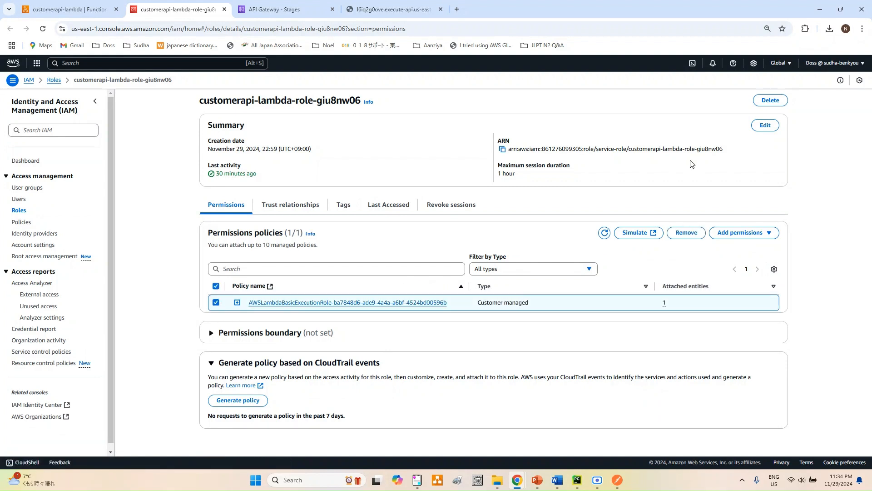
left_click(767, 102)
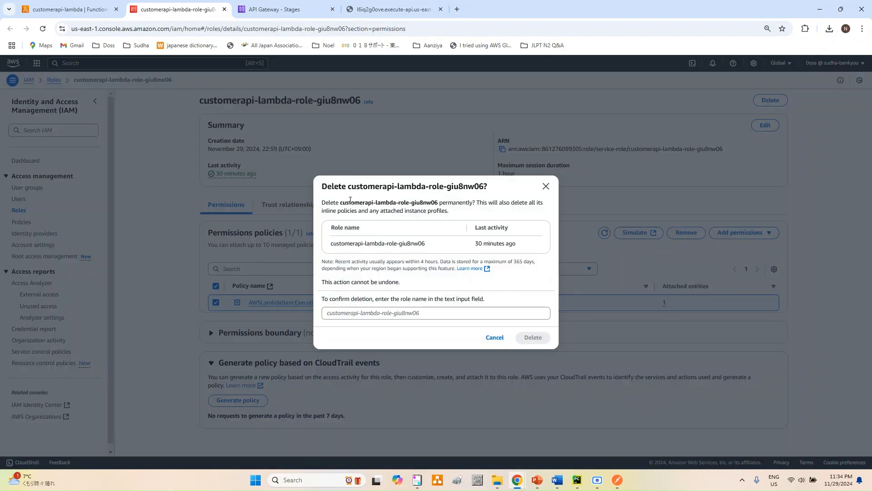
left_click_drag(341, 201, 438, 204)
key("ctrl+c")
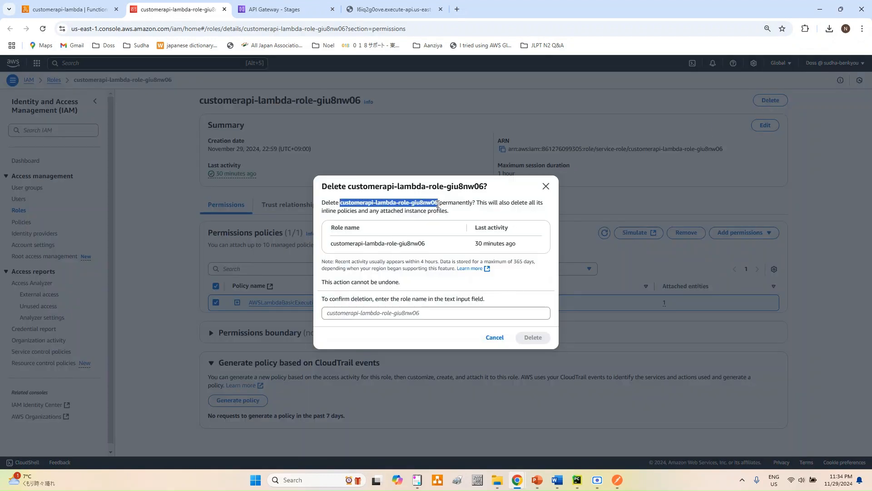
left_click(427, 312)
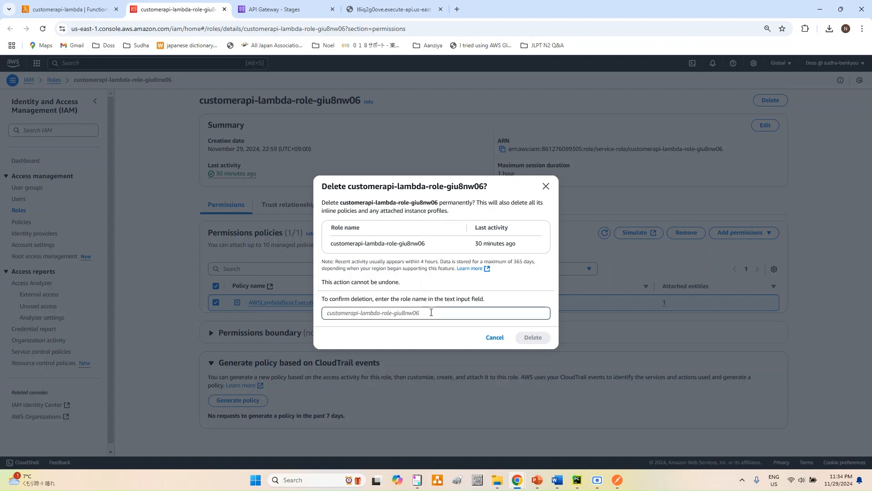
key("ctrl+v")
left_click(532, 337)
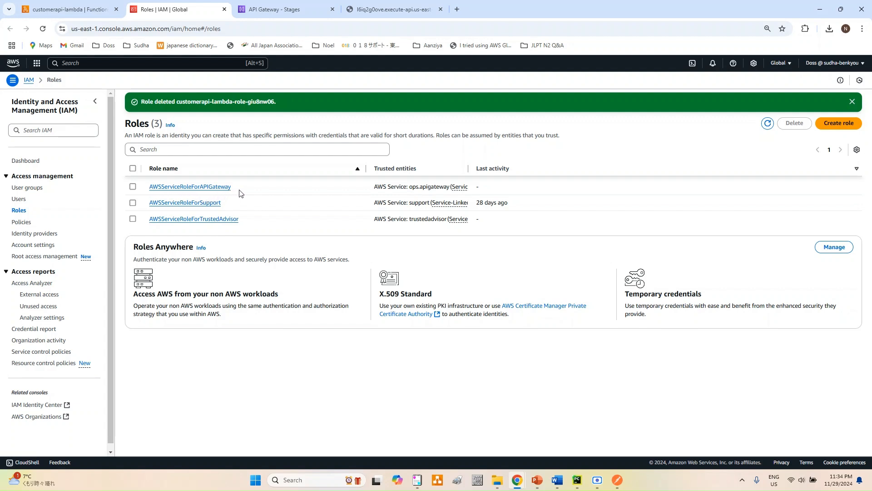
Step: Delete the AWSServiceRoleForAPIGateway role from the IAM roles list, confirming with its role name
left_click(133, 187)
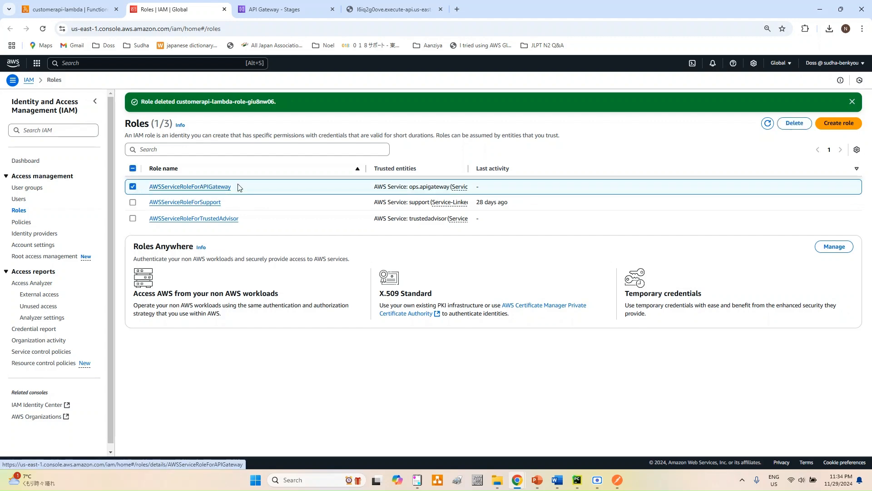
left_click(791, 130)
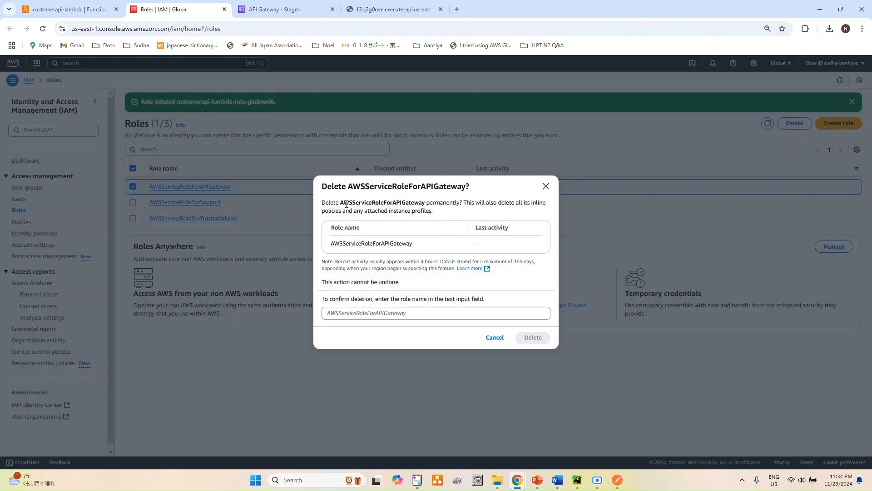
left_click_drag(341, 204, 425, 204)
key("ctrl+c")
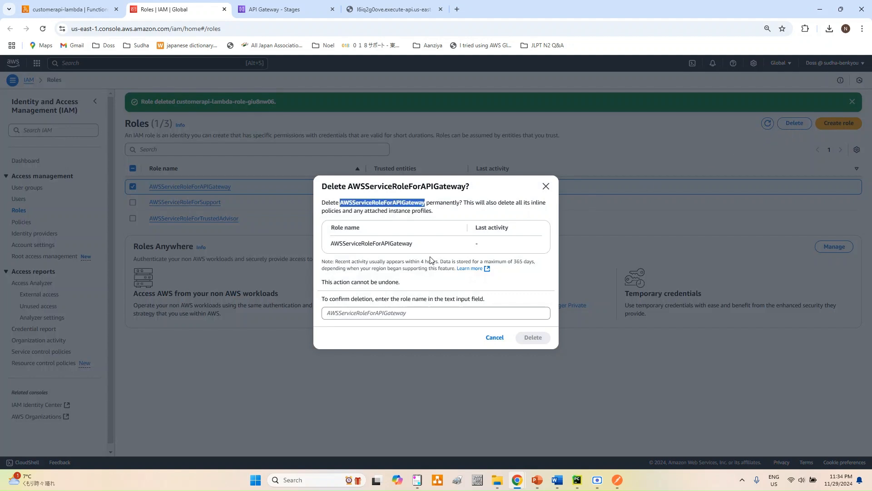
left_click(381, 312)
key("ctrl+v")
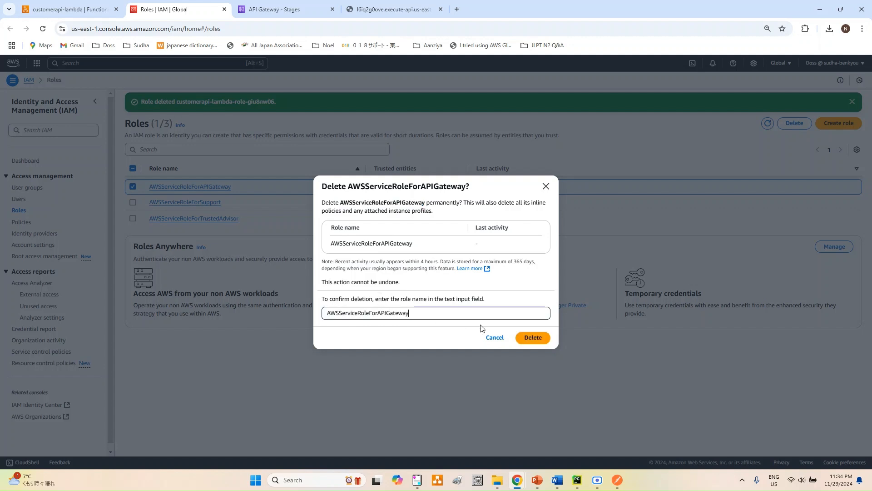
left_click(532, 337)
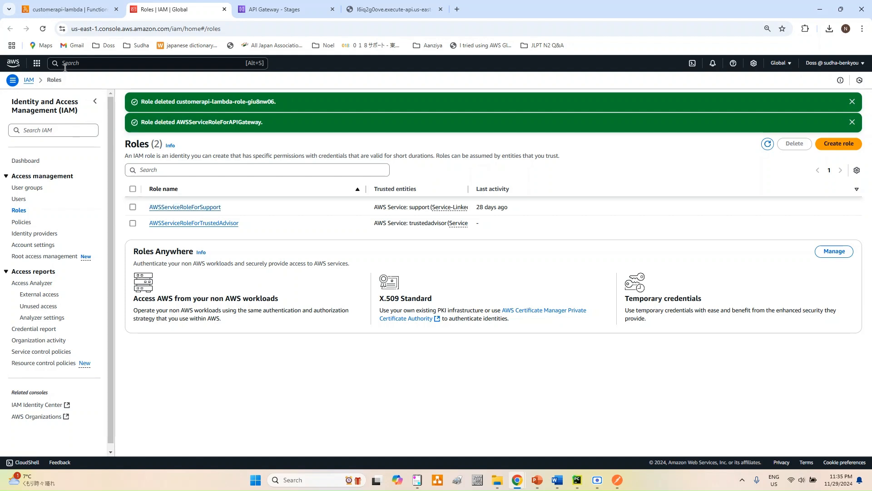
Step: Delete the customerapi-lambda function from the Lambda functions list, confirming with "delete", and close the deletion dialog
left_click(72, 11)
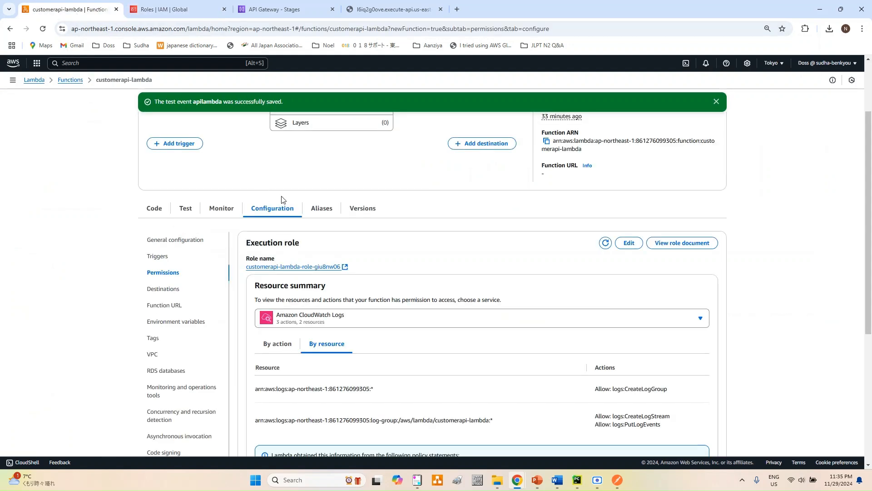
scroll(315, 225, "up", 2)
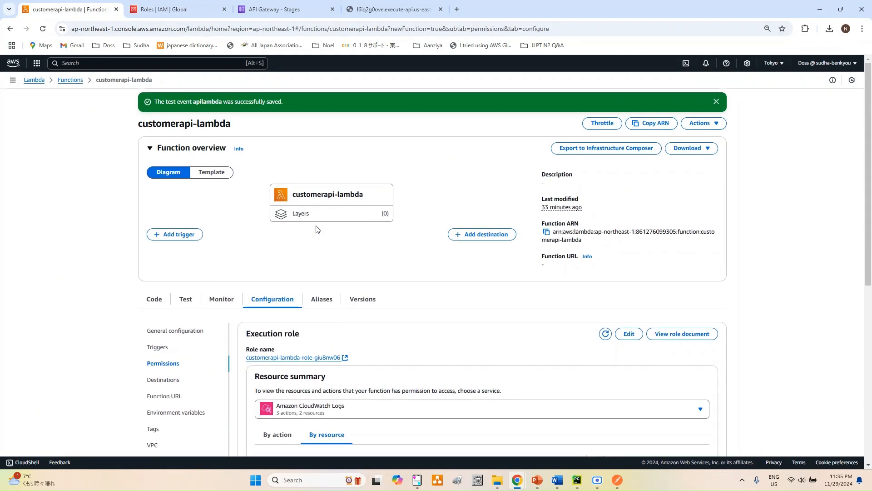
left_click(77, 86)
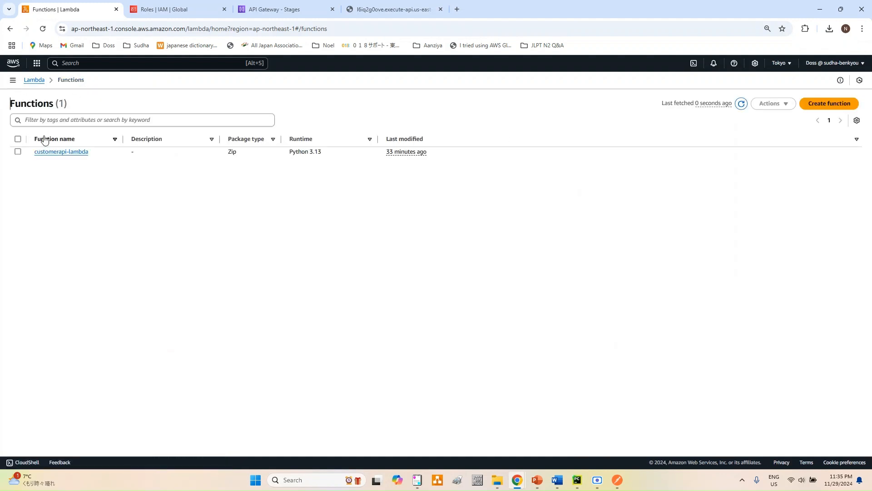
left_click(18, 153)
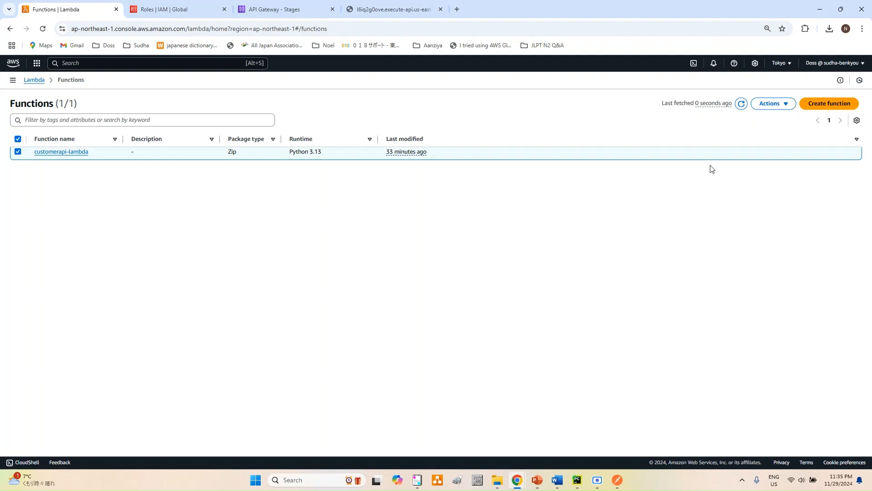
left_click(787, 105)
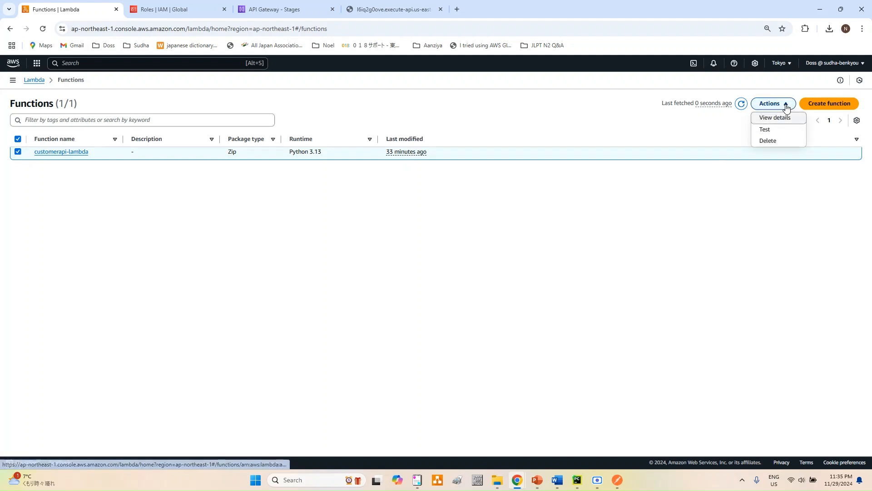
left_click(780, 141)
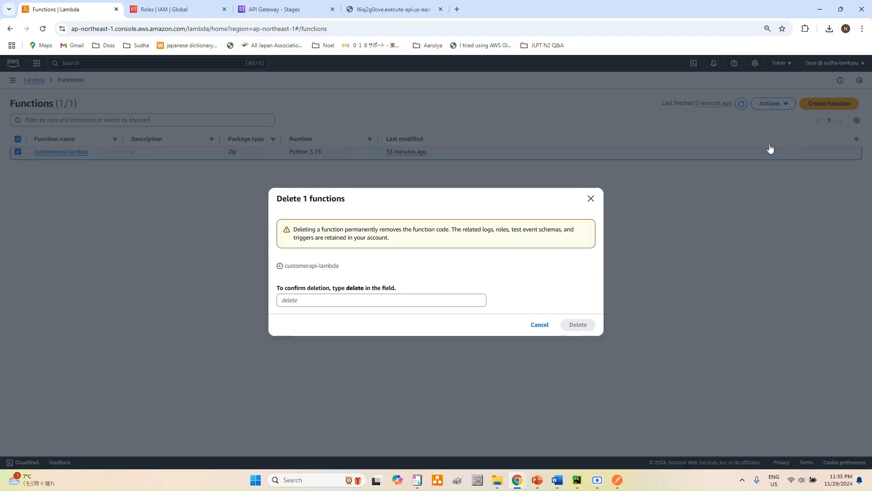
left_click(380, 300)
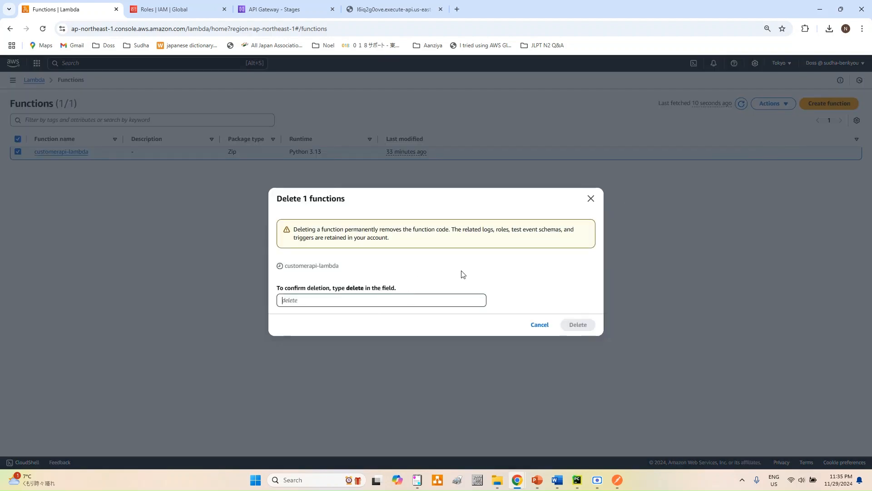
type("delete")
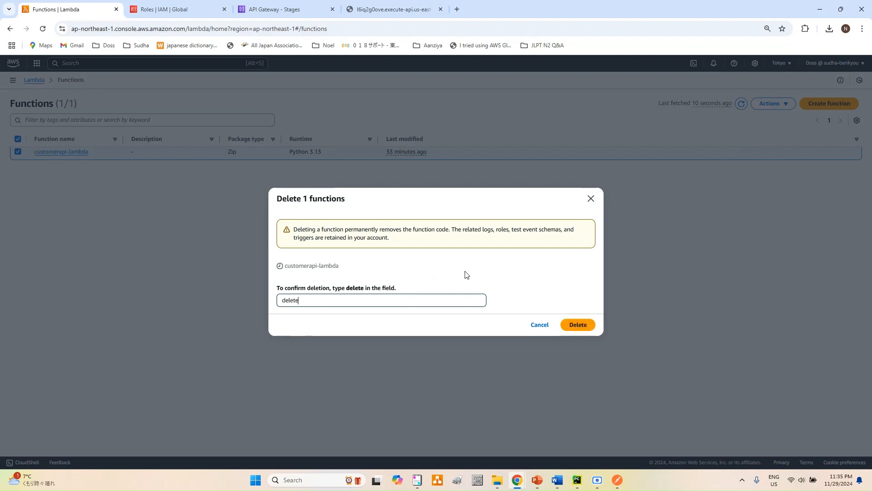
left_click(574, 327)
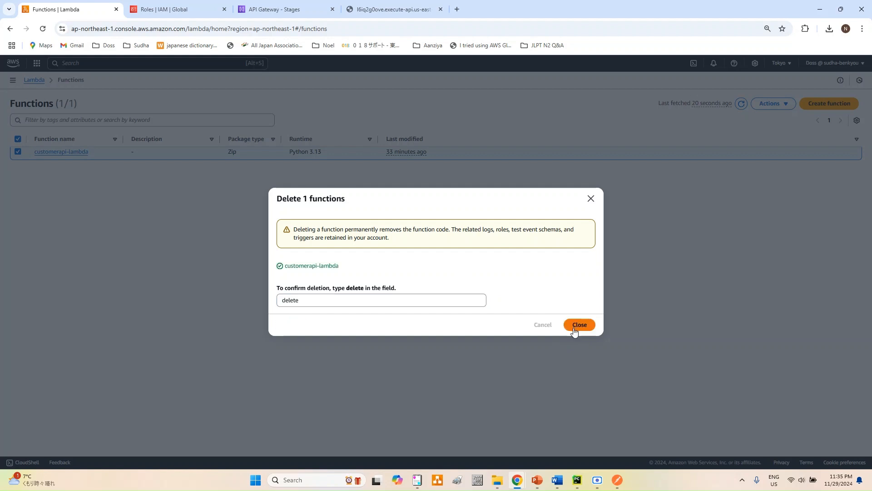
left_click(574, 331)
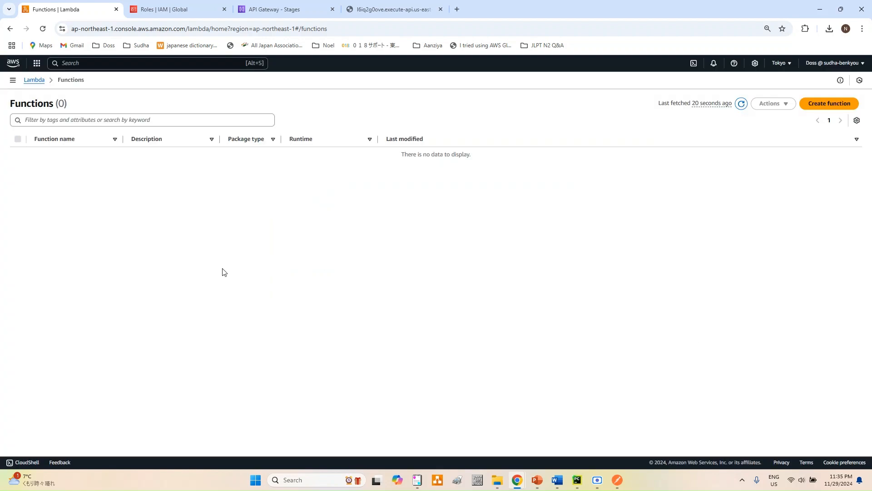
Step: Delete the customerapi REST API from the API Gateway APIs list, entering "confirm" to approve the deletion
left_click(277, 12)
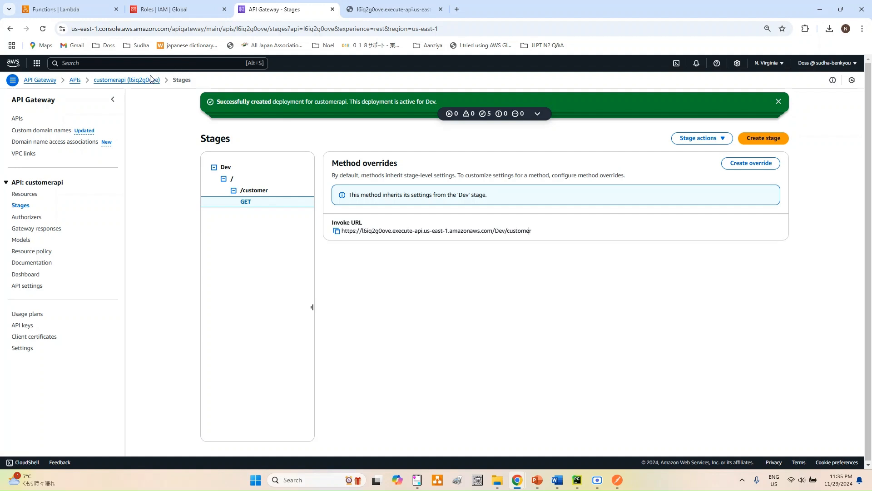
left_click(75, 80)
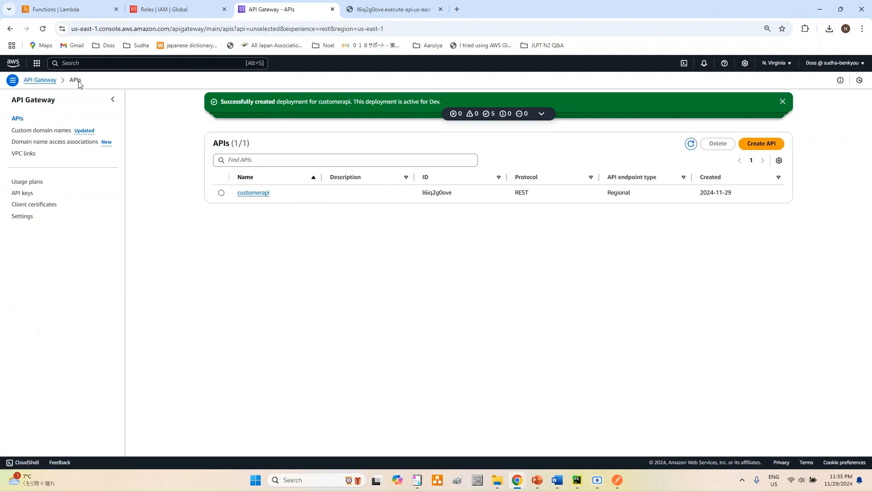
left_click(222, 193)
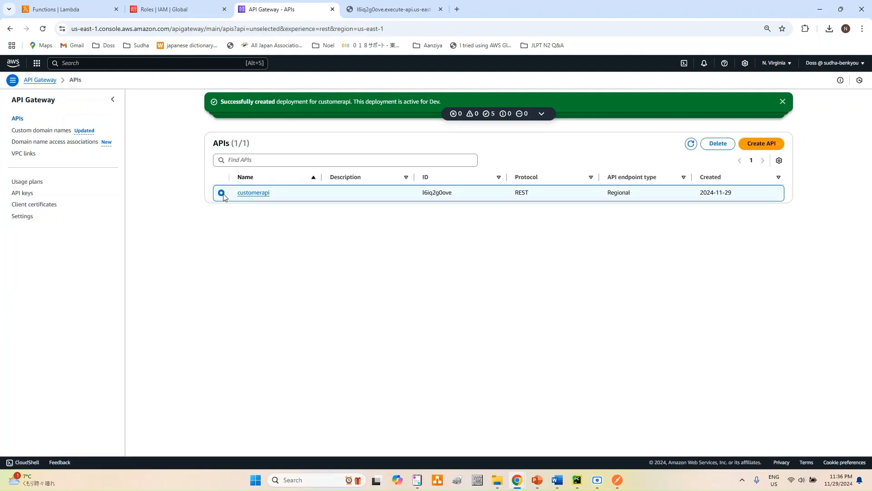
left_click(713, 145)
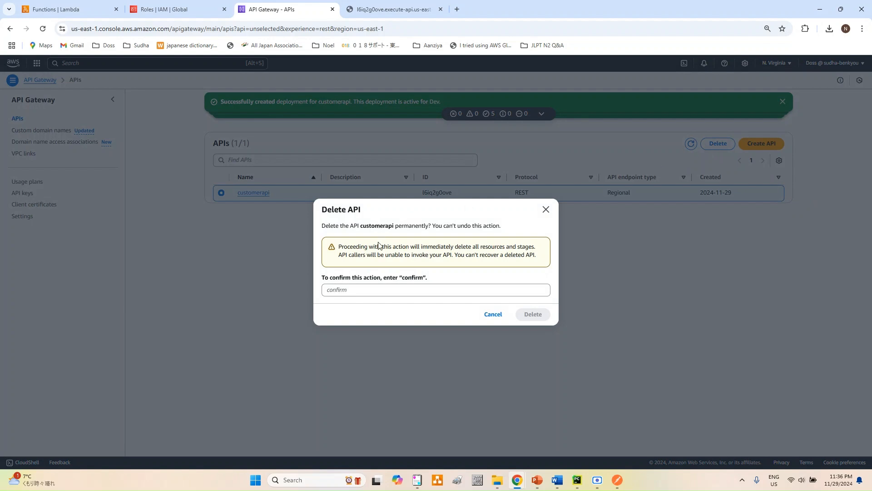
left_click(379, 290)
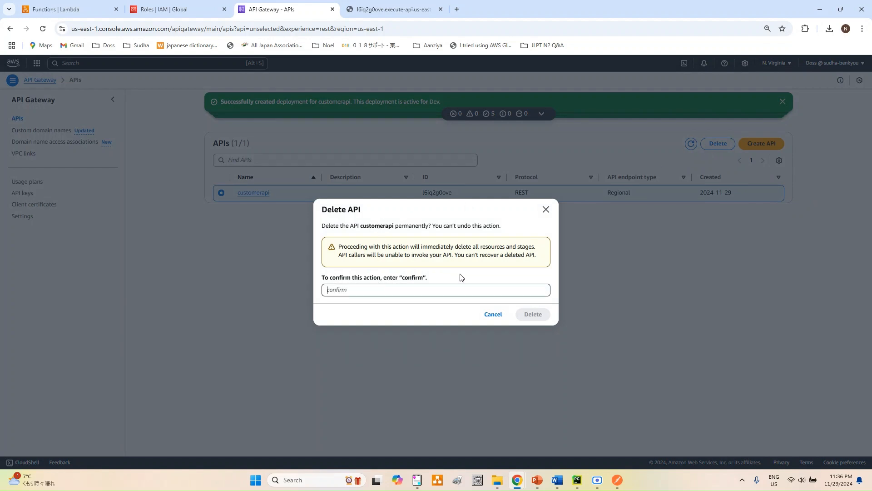
type("confirm")
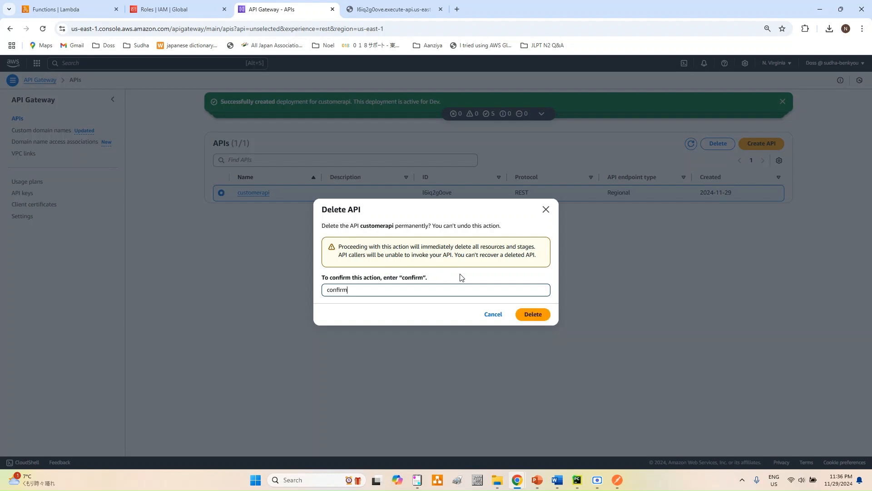
left_click(527, 316)
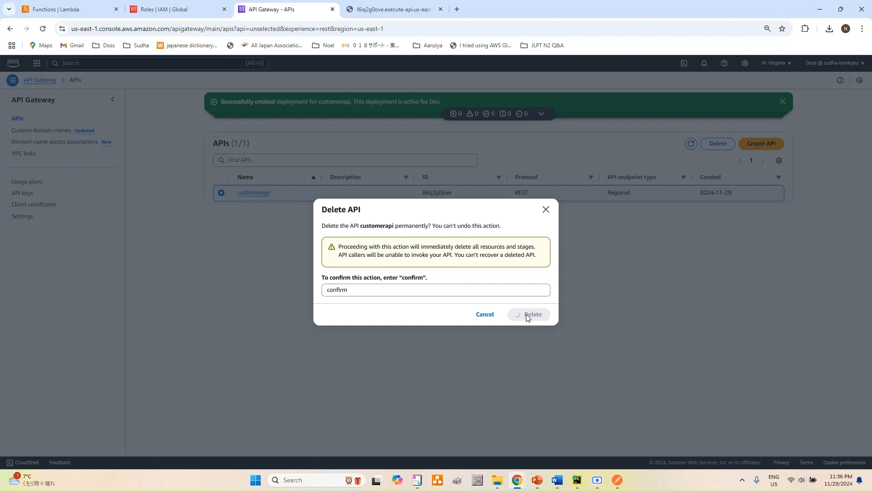